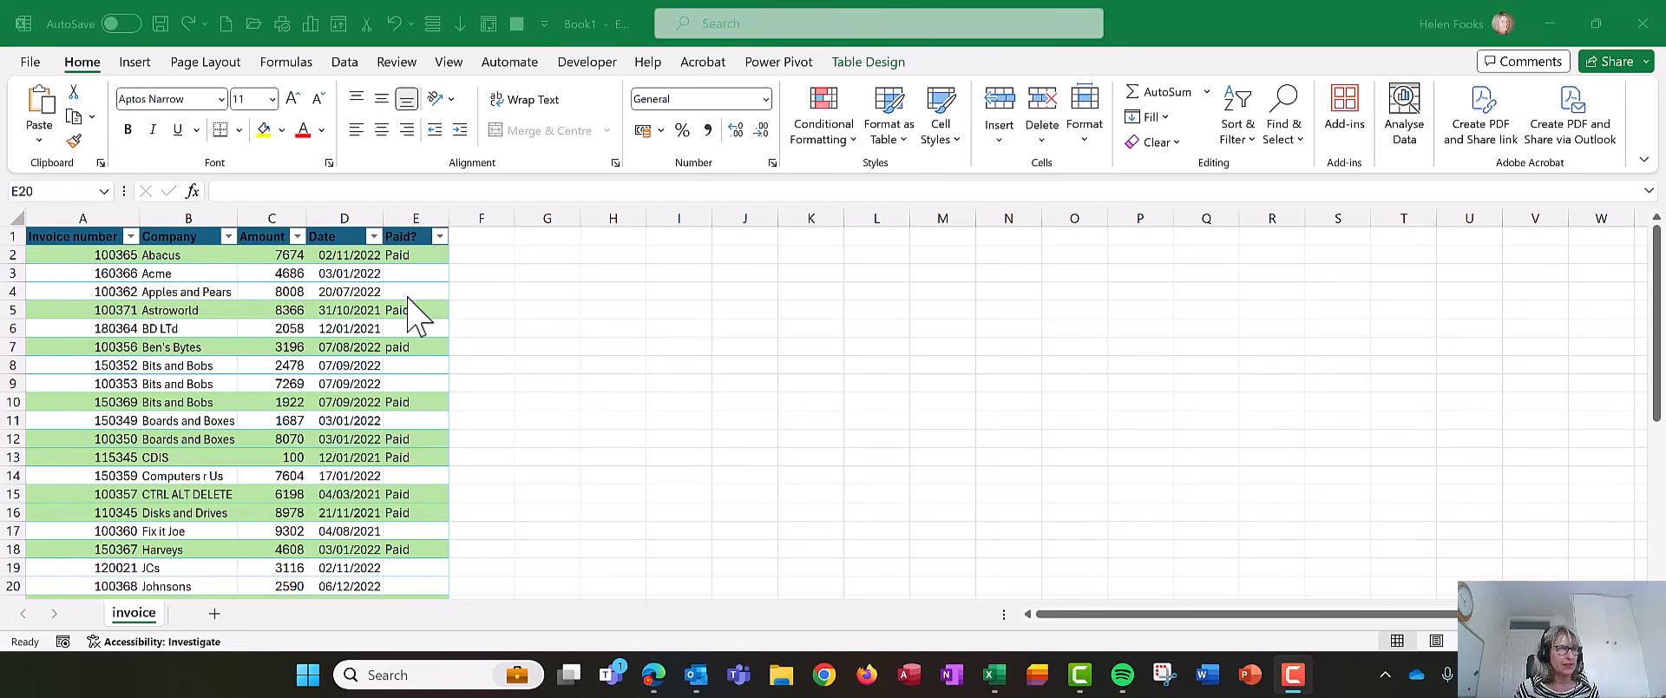
Step: Mark the Acme invoice in row 3 as "Paid" in the Paid? column
{"action": "left_click", "coordinate": [418, 274]}
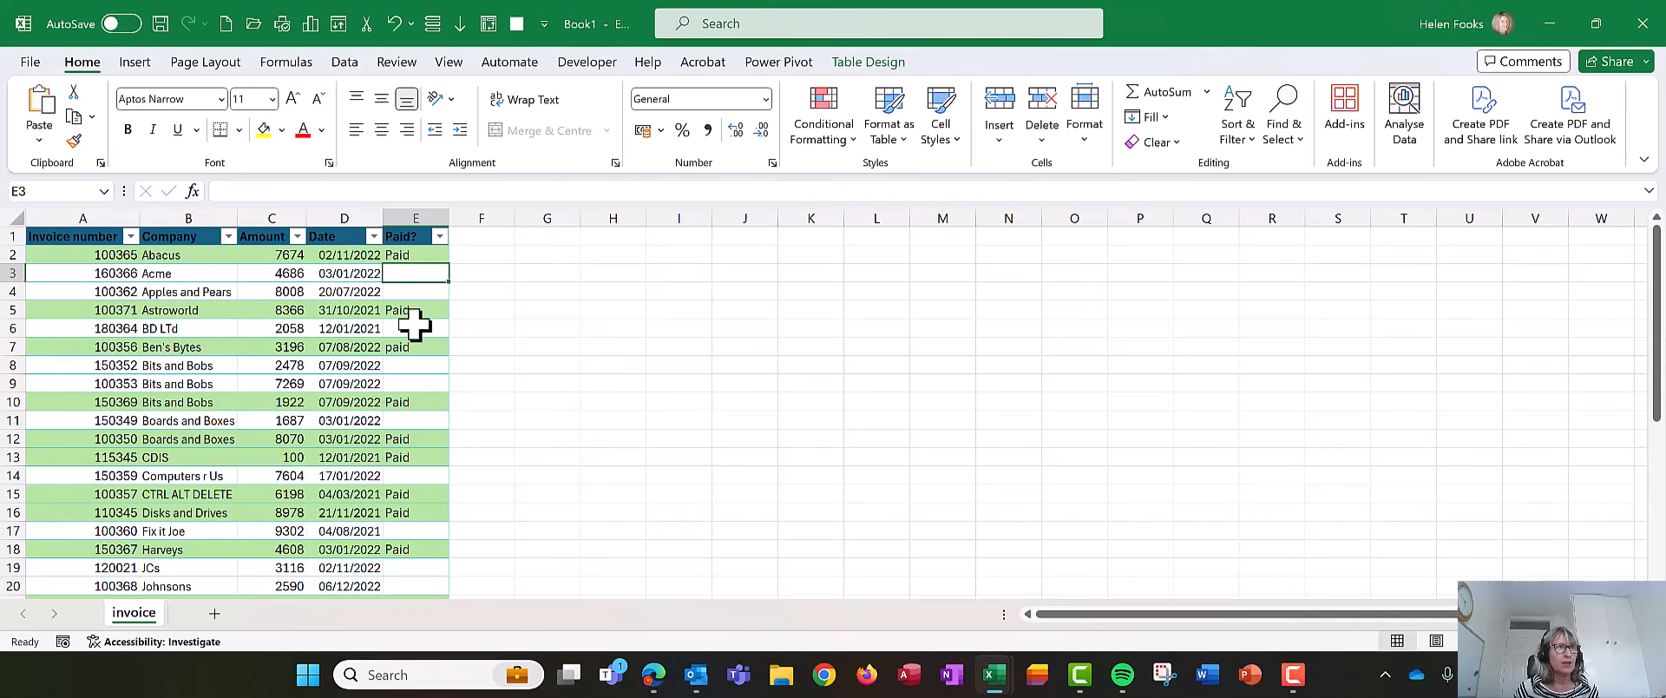
{"action": "left_click", "coordinate": [277, 257]}
{"action": "left_click", "coordinate": [343, 254]}
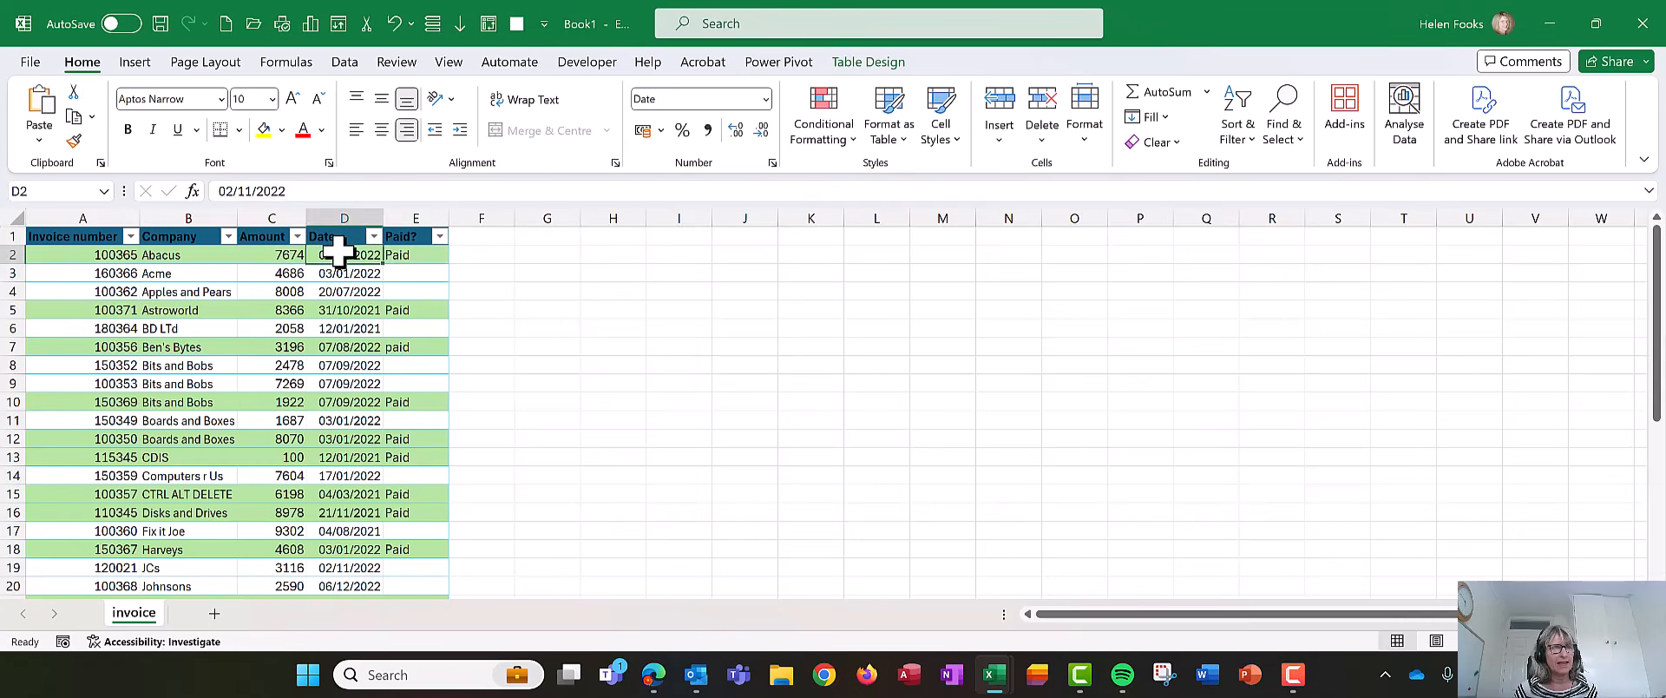
{"action": "left_click", "coordinate": [401, 253]}
{"action": "type", "text": "Paid"}
{"action": "key", "text": "Return"}
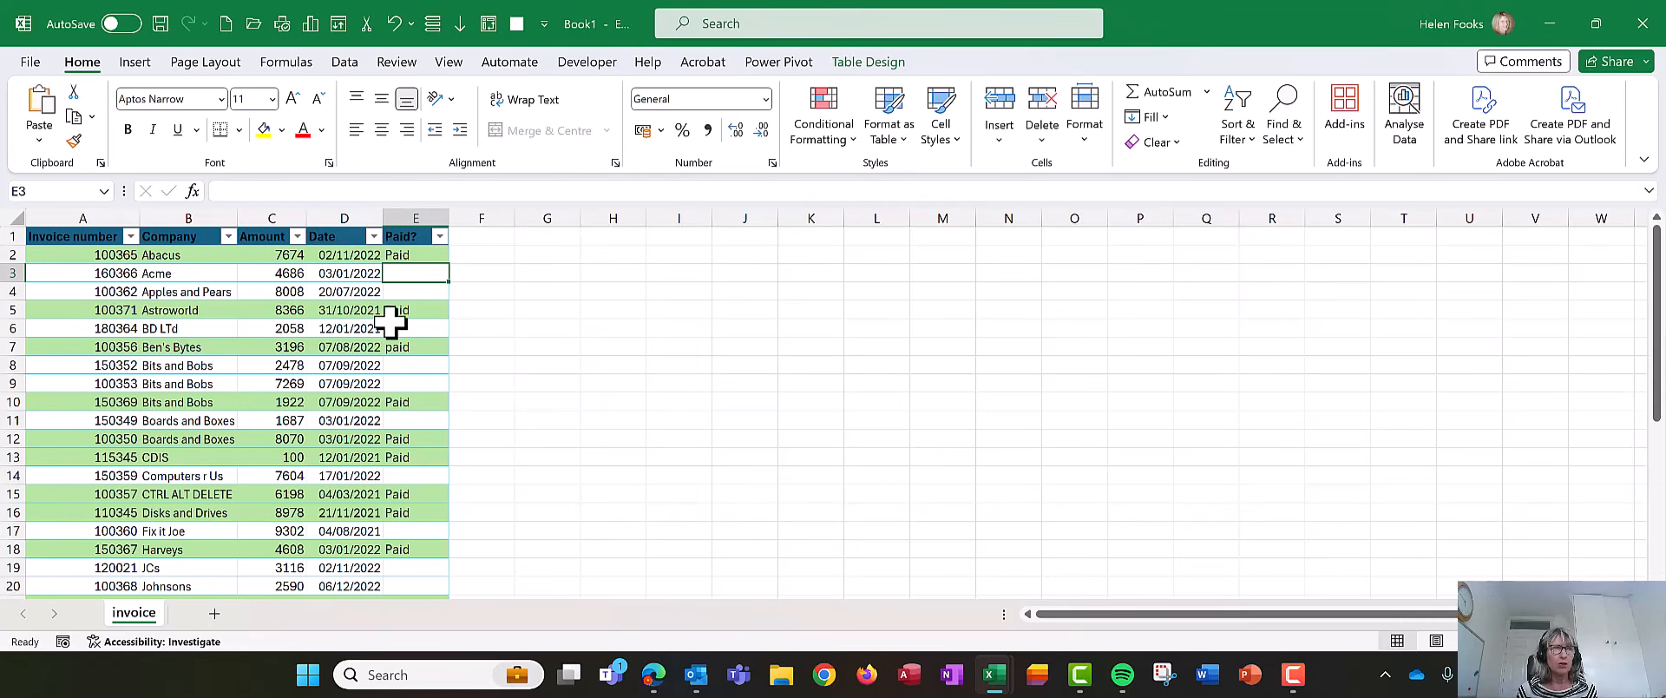
{"action": "type", "text": "Paid"}
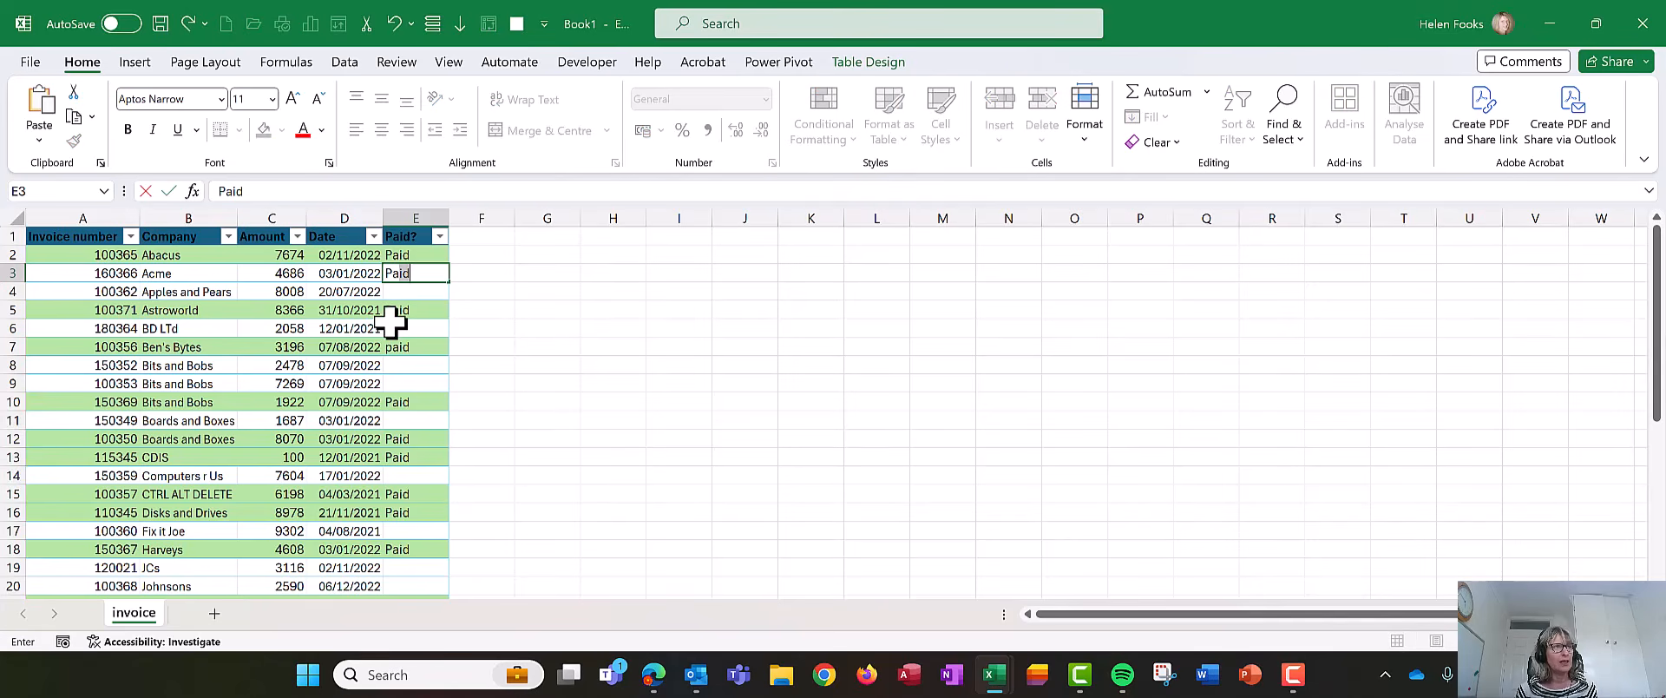
{"action": "key", "text": "Return"}
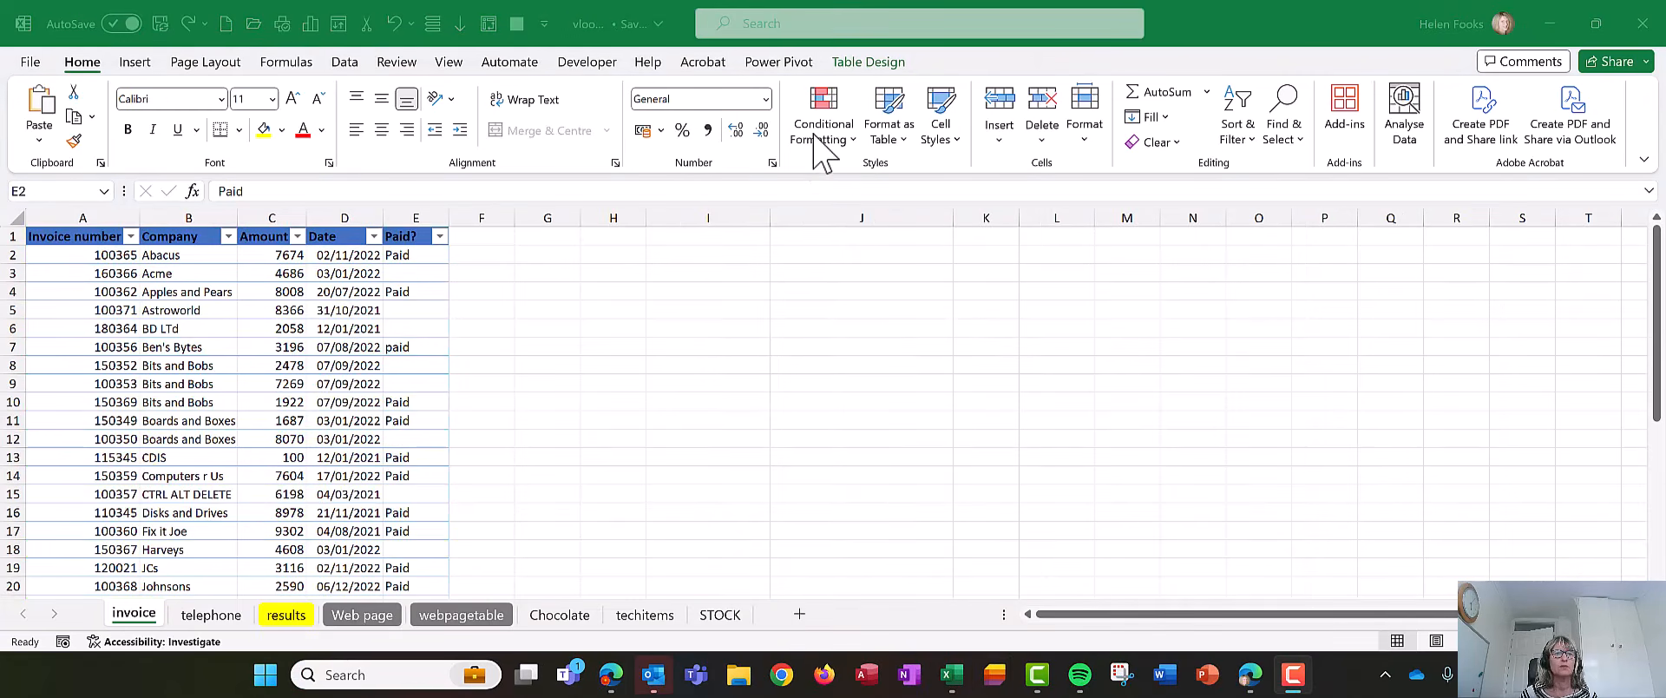
Step: Start a new conditional formatting rule for cell E2 that uses a formula to determine which cells to format
{"action": "left_click", "coordinate": [406, 255]}
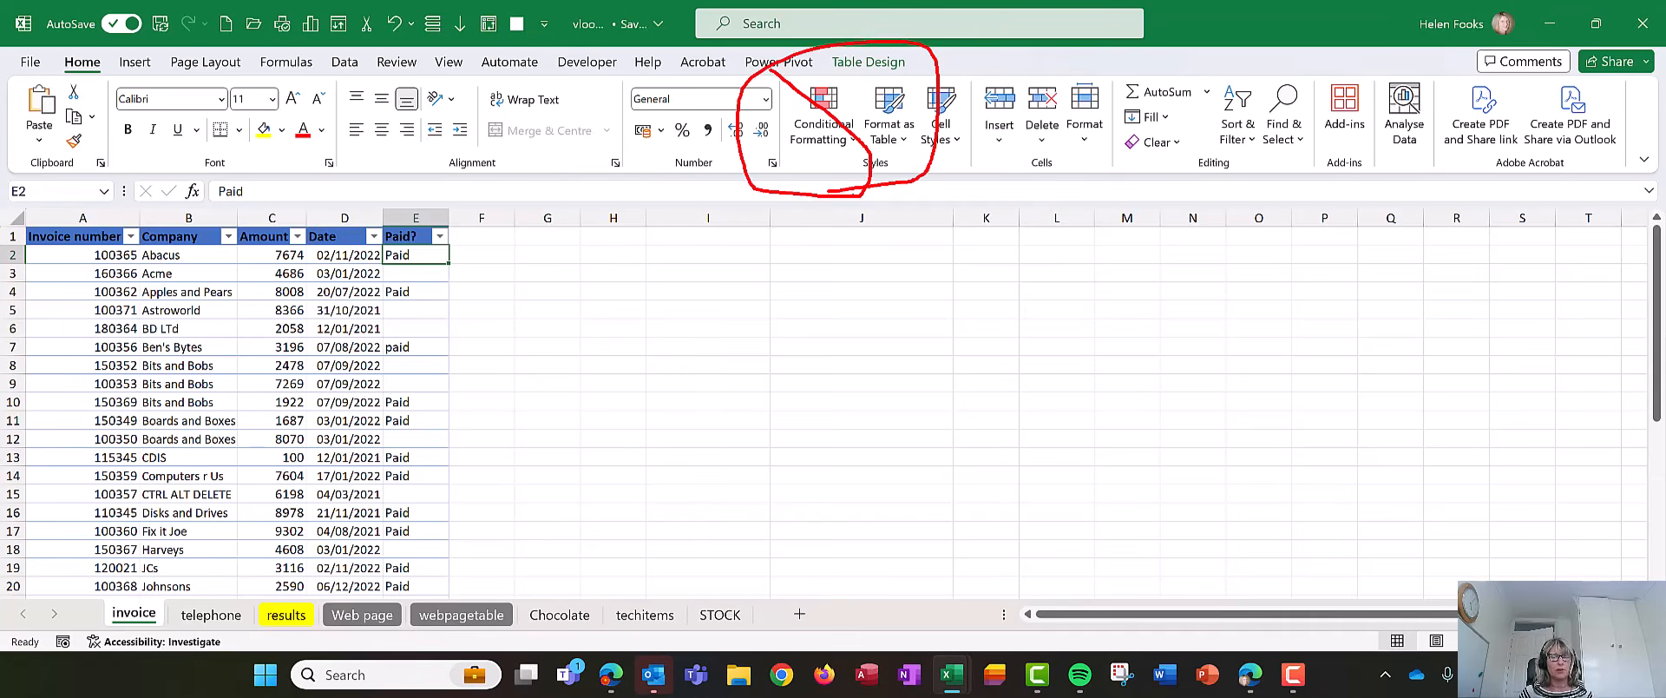
{"action": "left_click", "coordinate": [825, 138]}
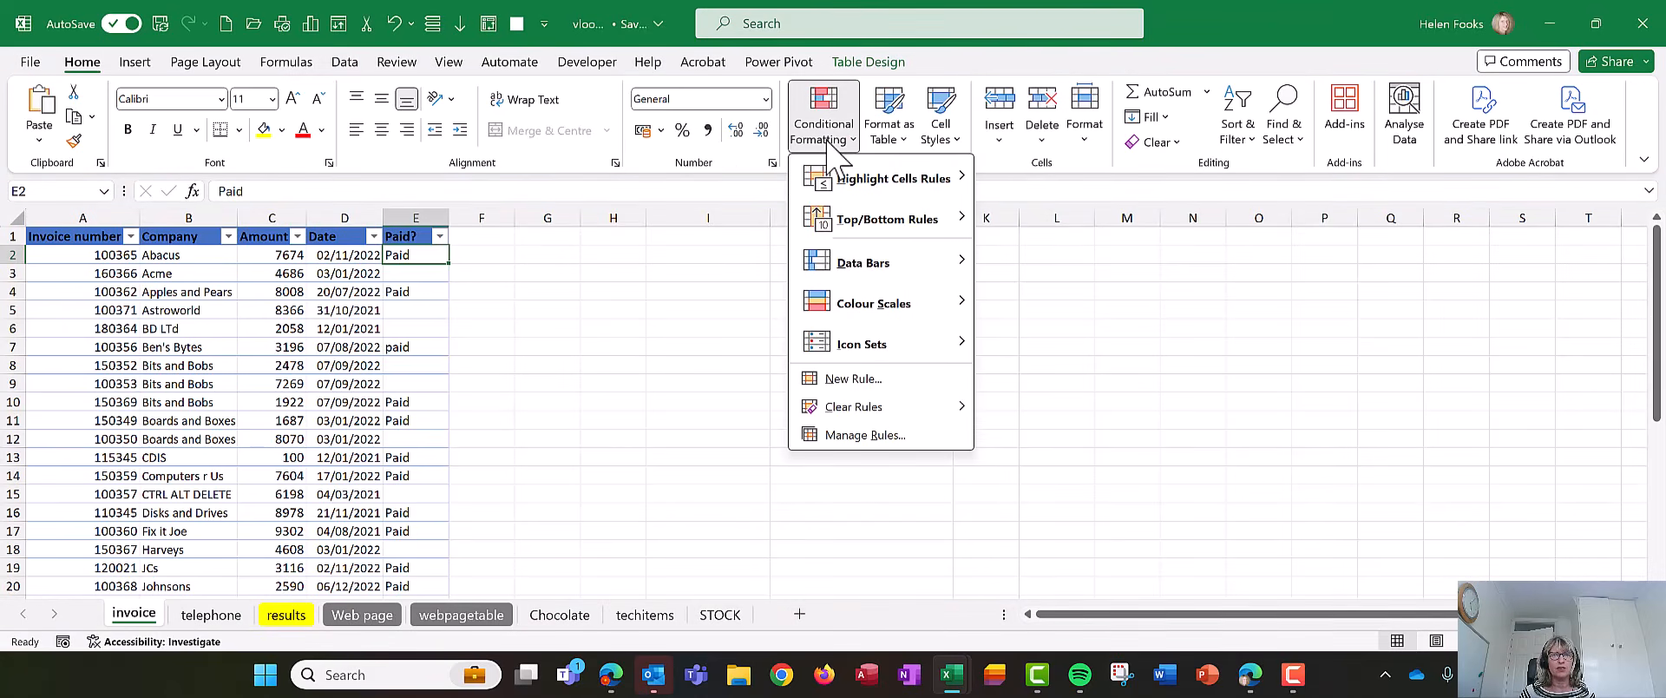
{"action": "left_click", "coordinate": [846, 380]}
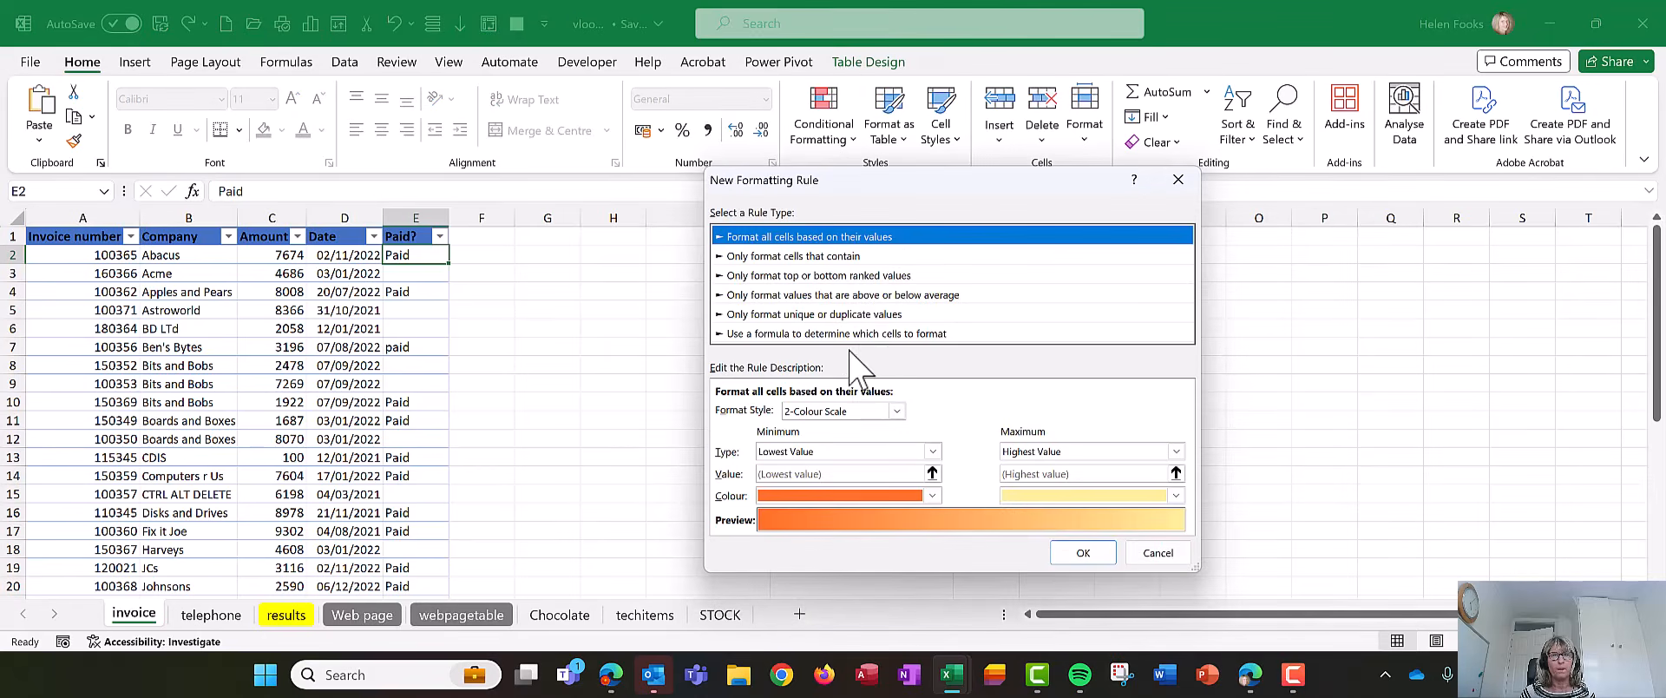
{"action": "left_click_drag", "start_coordinate": [917, 185], "coordinate": [755, 67]}
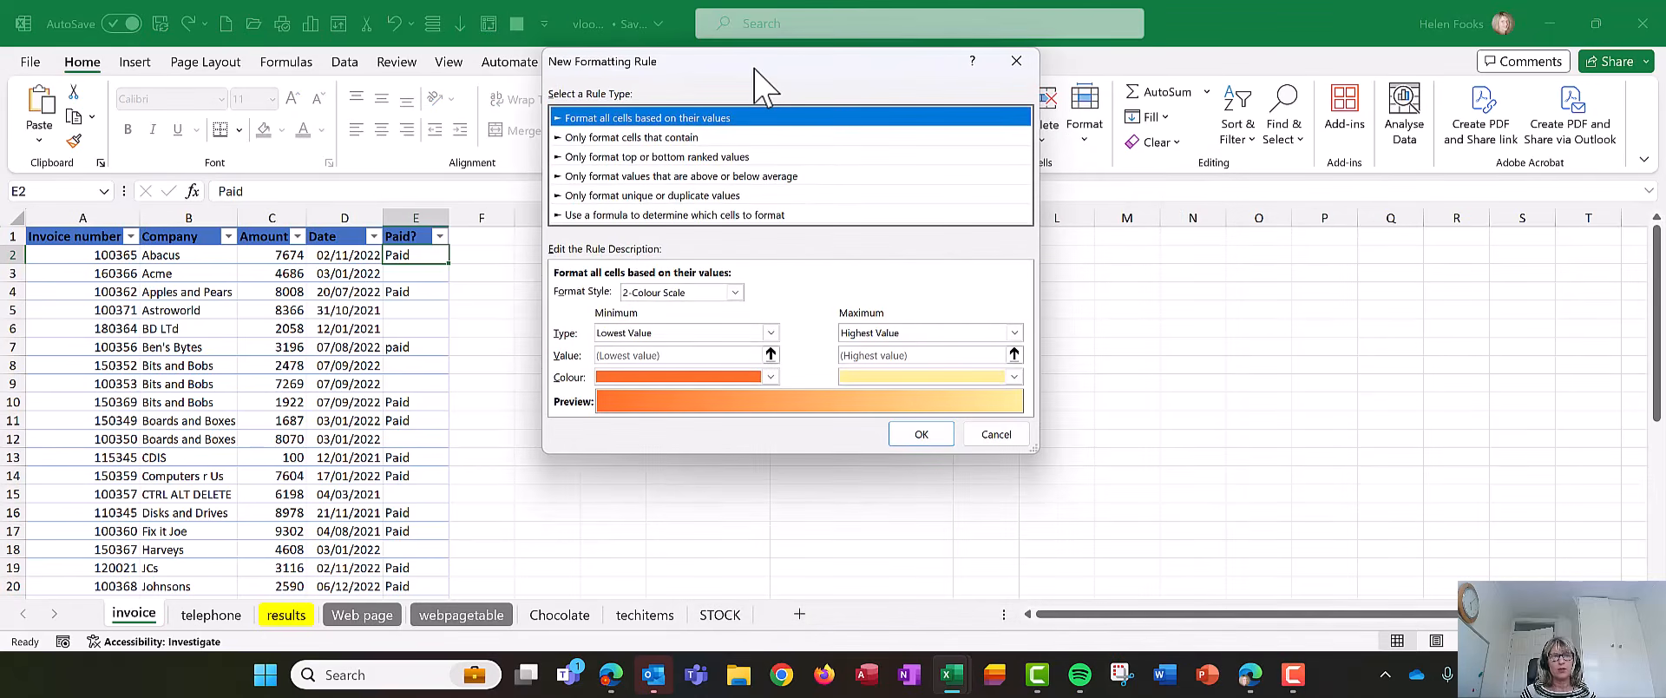
{"action": "left_click", "coordinate": [633, 216]}
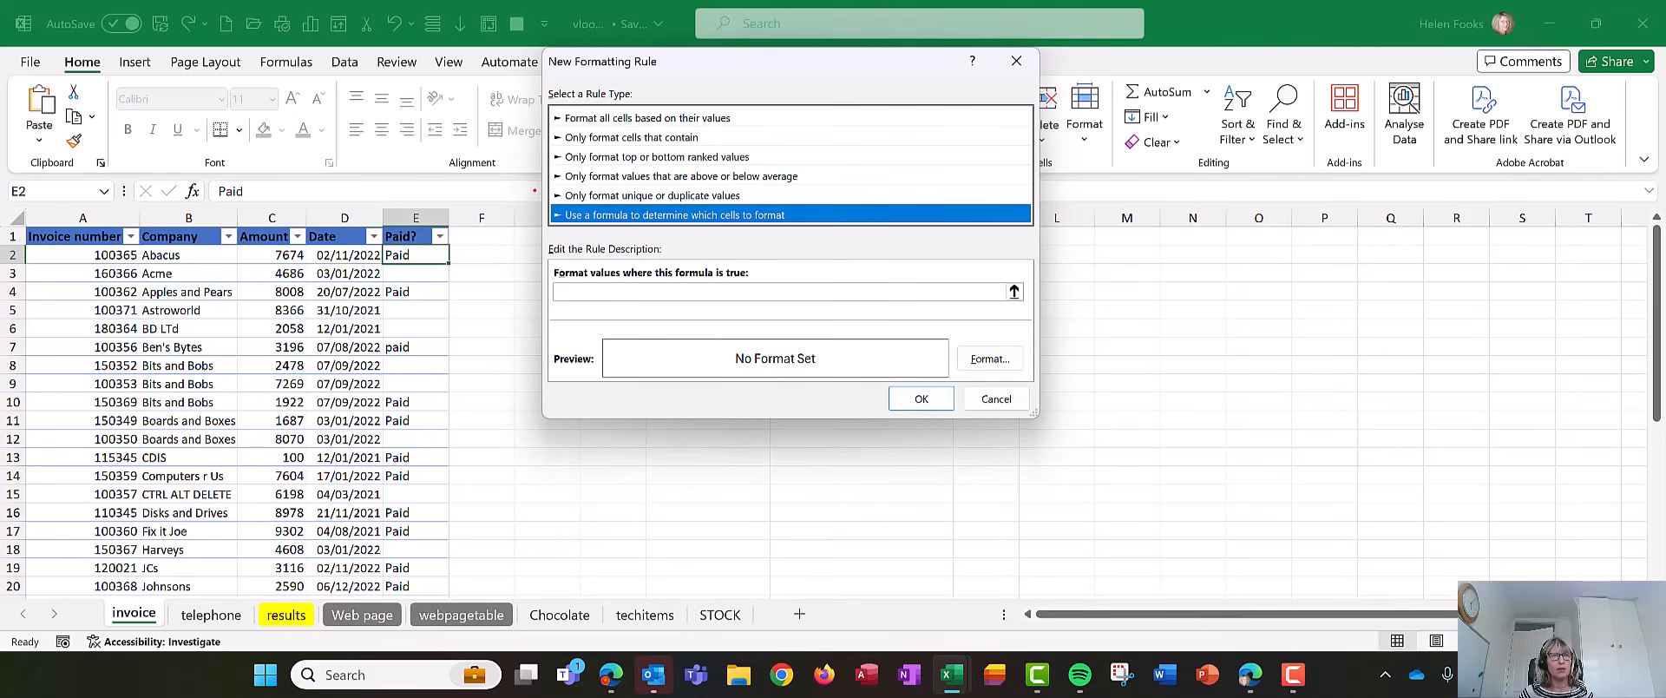
{"action": "mouse_move", "coordinate": [535, 190]}
{"action": "left_mouse_down"}
{"action": "mouse_move", "coordinate": [591, 221]}
{"action": "mouse_move", "coordinate": [787, 211]}
{"action": "mouse_move", "coordinate": [695, 193]}
{"action": "mouse_move", "coordinate": [532, 209]}
{"action": "left_mouse_up"}
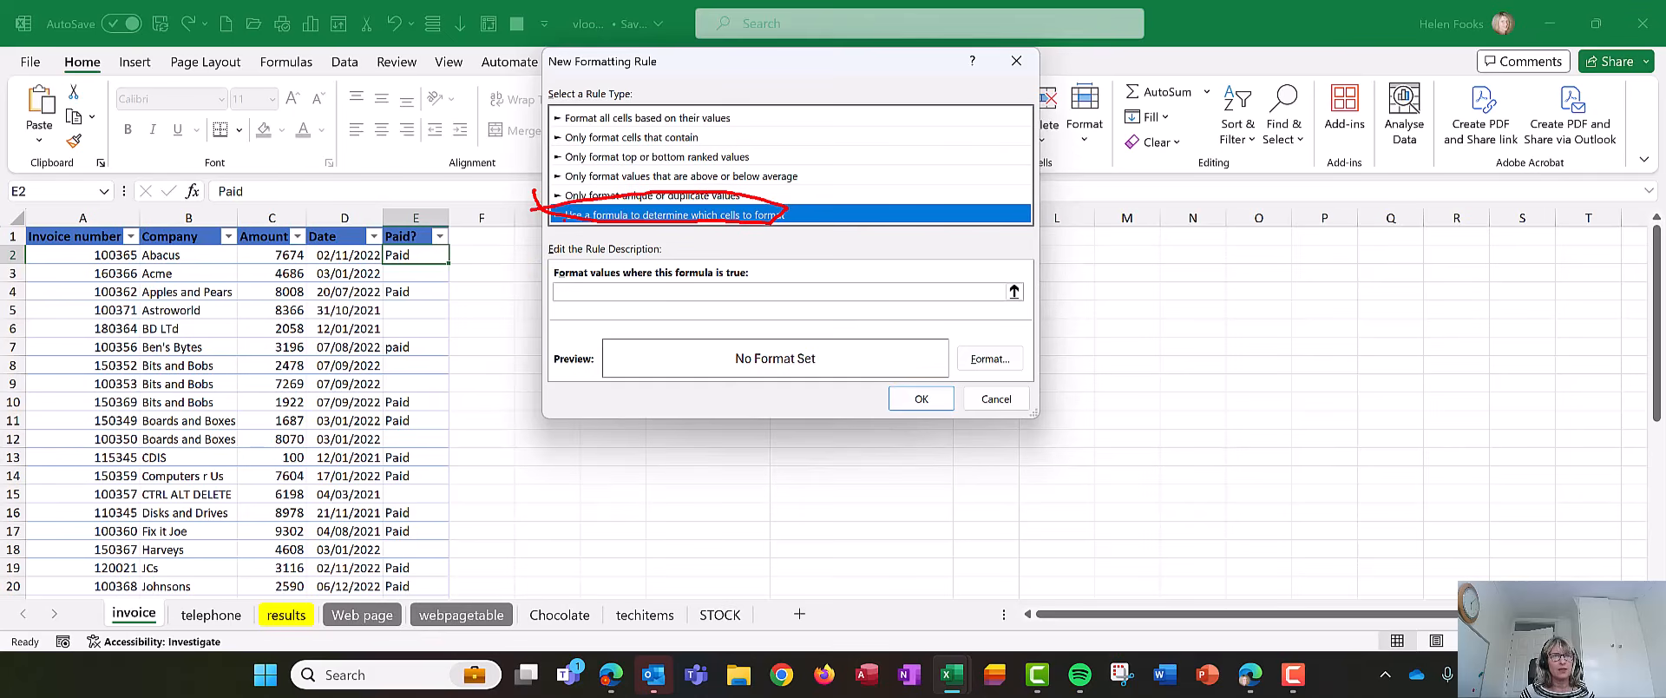
{"action": "key", "text": "Escape"}
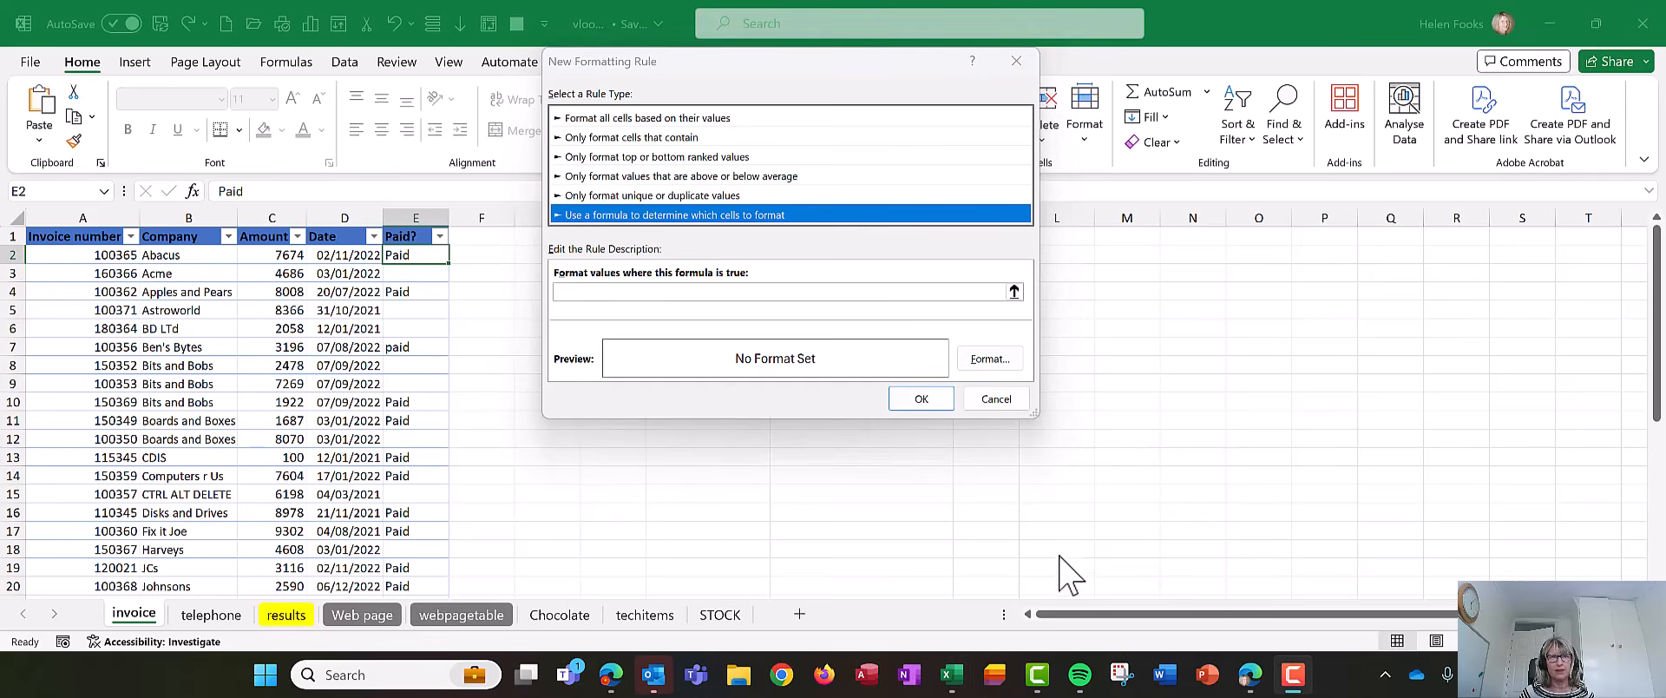
{"action": "left_click", "coordinate": [533, 205]}
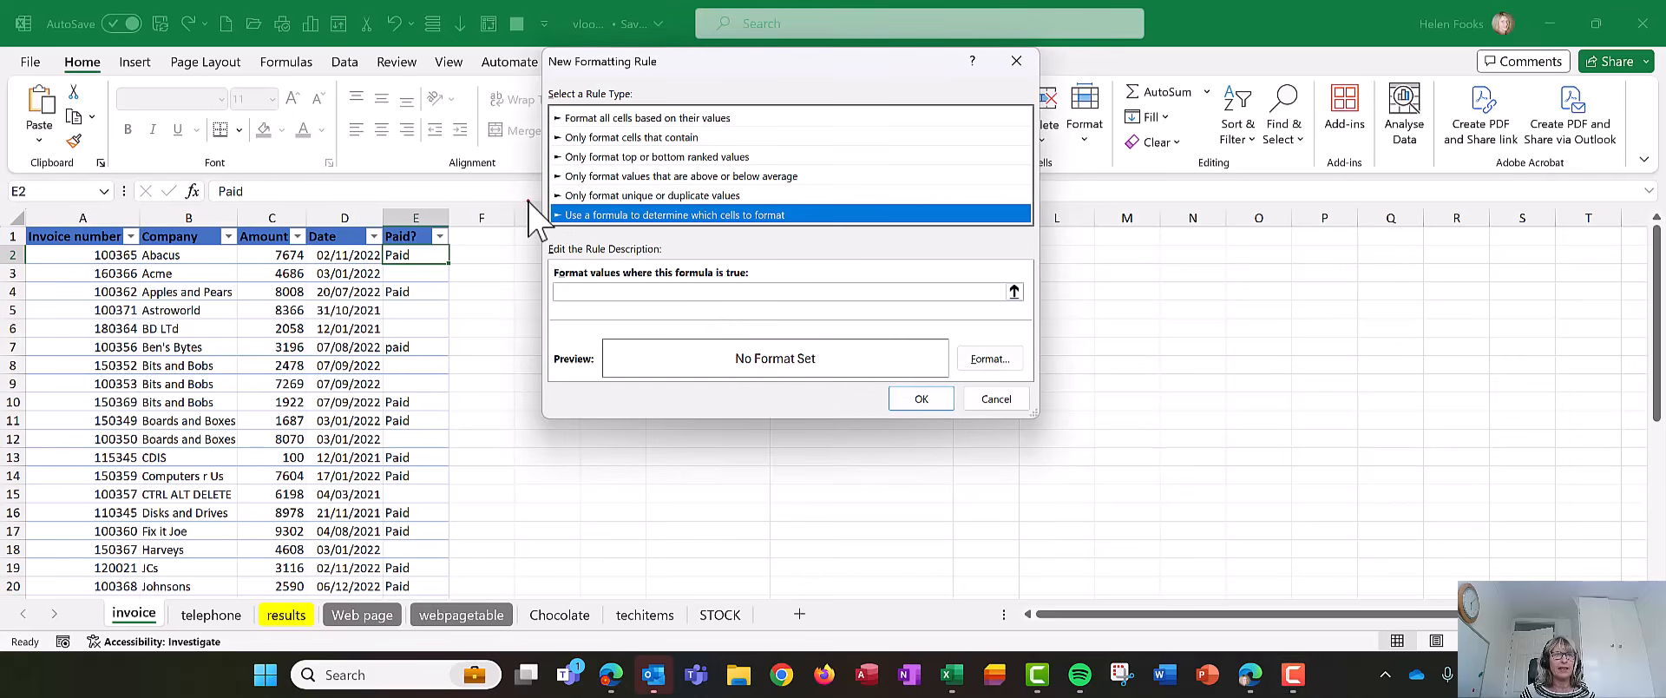
{"action": "mouse_move", "coordinate": [528, 200]}
{"action": "left_mouse_down"}
{"action": "mouse_move", "coordinate": [820, 233]}
{"action": "mouse_move", "coordinate": [818, 200]}
{"action": "left_mouse_up"}
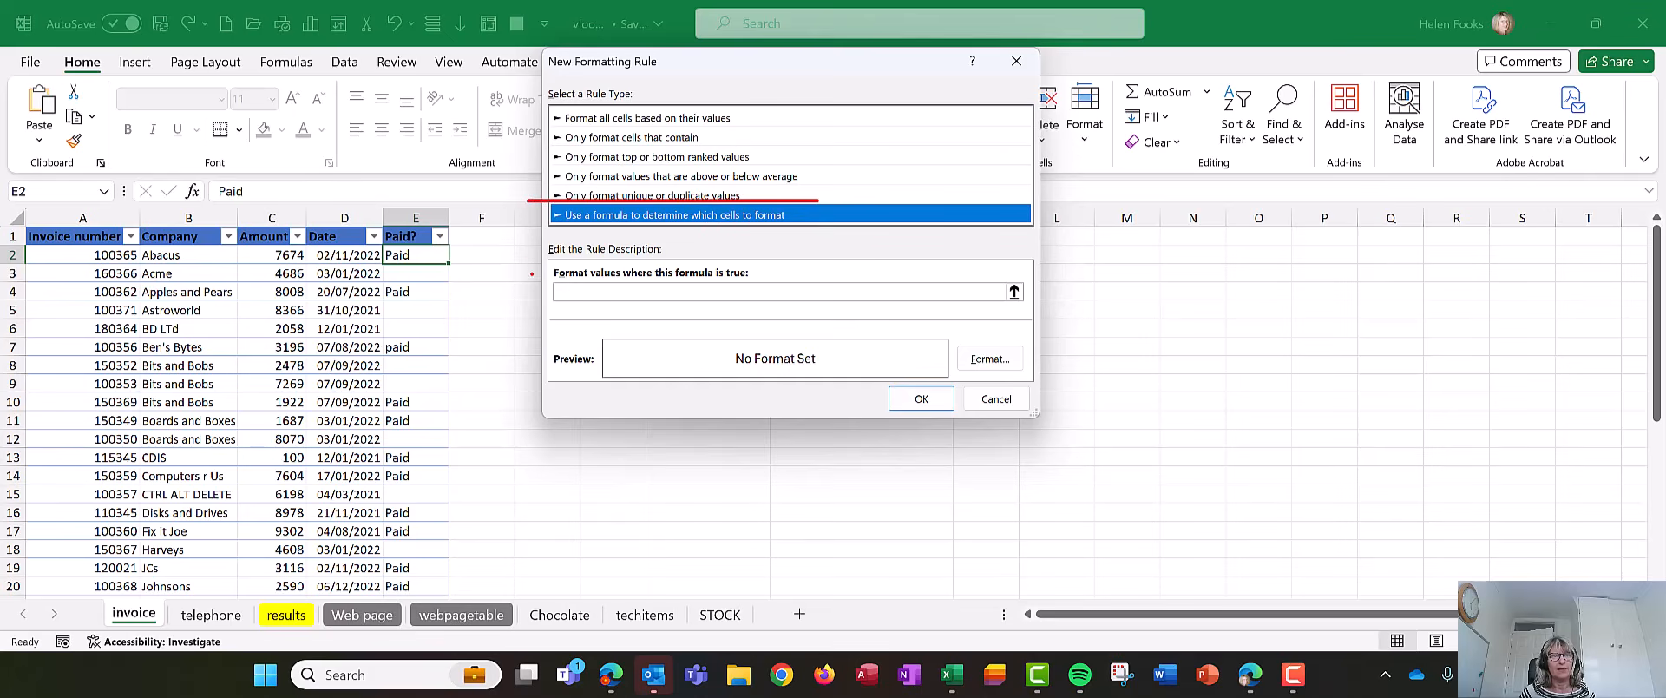
{"action": "mouse_move", "coordinate": [530, 255]}
{"action": "left_mouse_down"}
{"action": "mouse_move", "coordinate": [583, 291]}
{"action": "mouse_move", "coordinate": [787, 304]}
{"action": "left_mouse_up"}
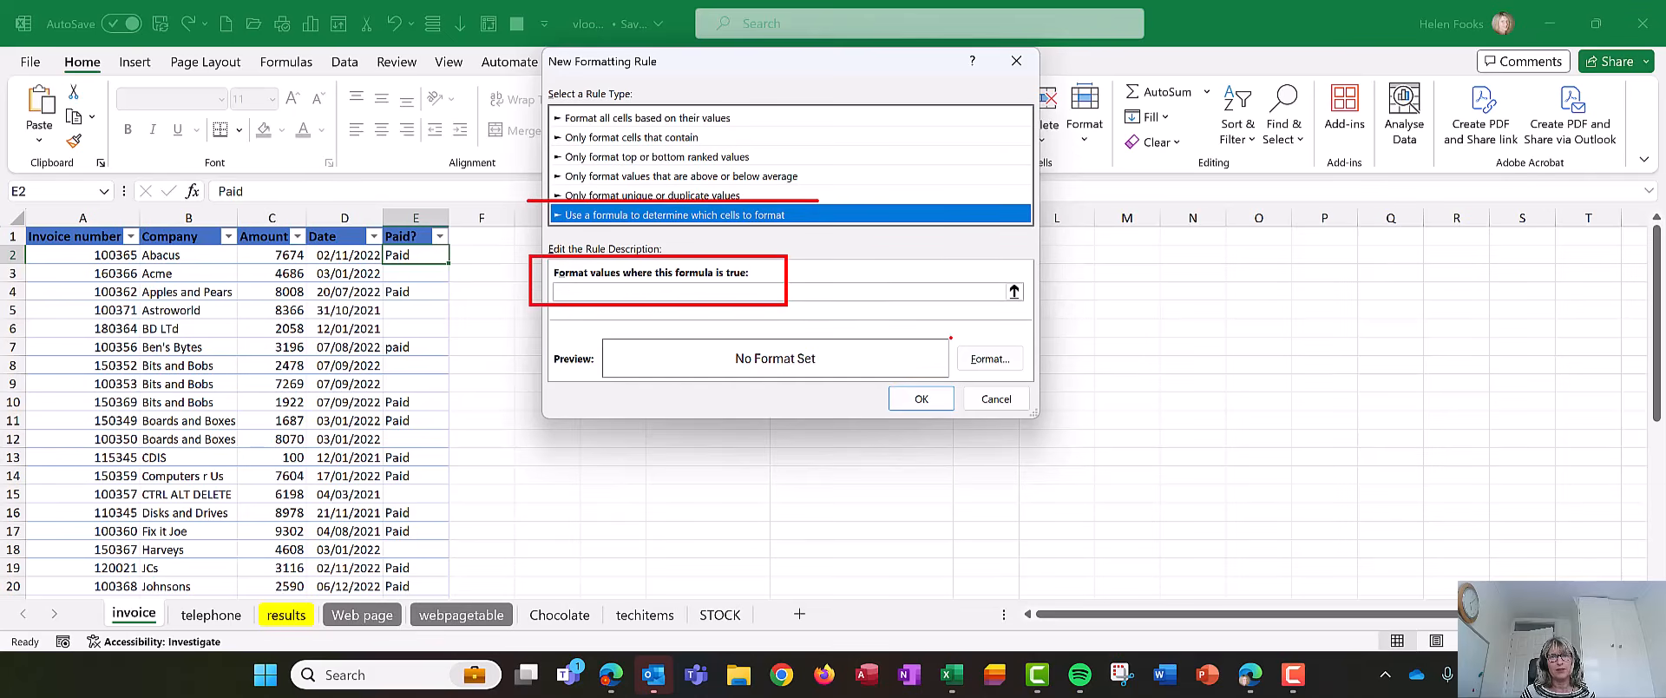
{"action": "mouse_move", "coordinate": [951, 337]}
{"action": "left_mouse_down"}
{"action": "mouse_move", "coordinate": [963, 372]}
{"action": "mouse_move", "coordinate": [1032, 376]}
{"action": "mouse_move", "coordinate": [974, 340]}
{"action": "mouse_move", "coordinate": [931, 351]}
{"action": "left_mouse_up"}
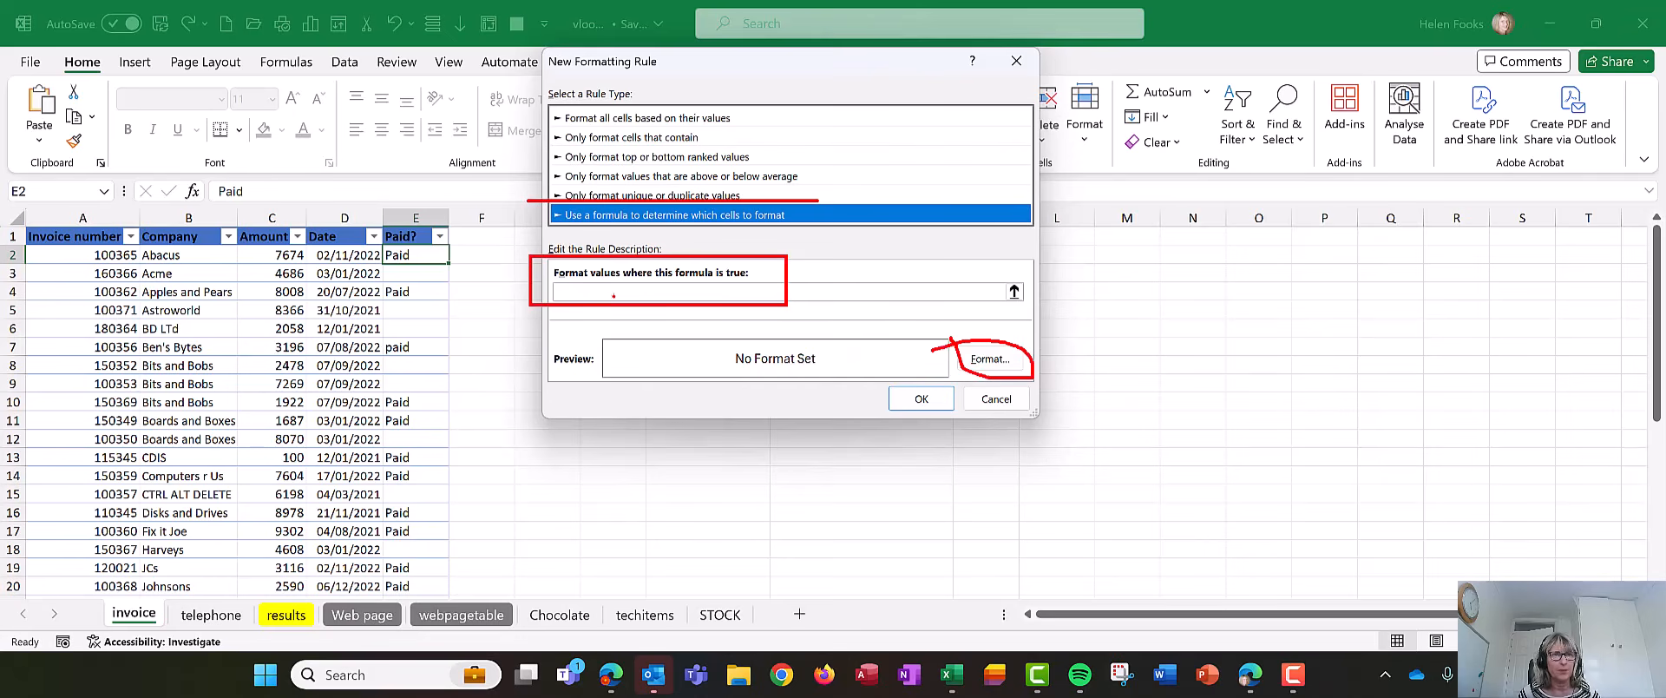
{"action": "key", "text": "Escape"}
Step: Set the rule's formula to =$E2="Paid", with only the column reference locked
{"action": "left_click", "coordinate": [603, 294]}
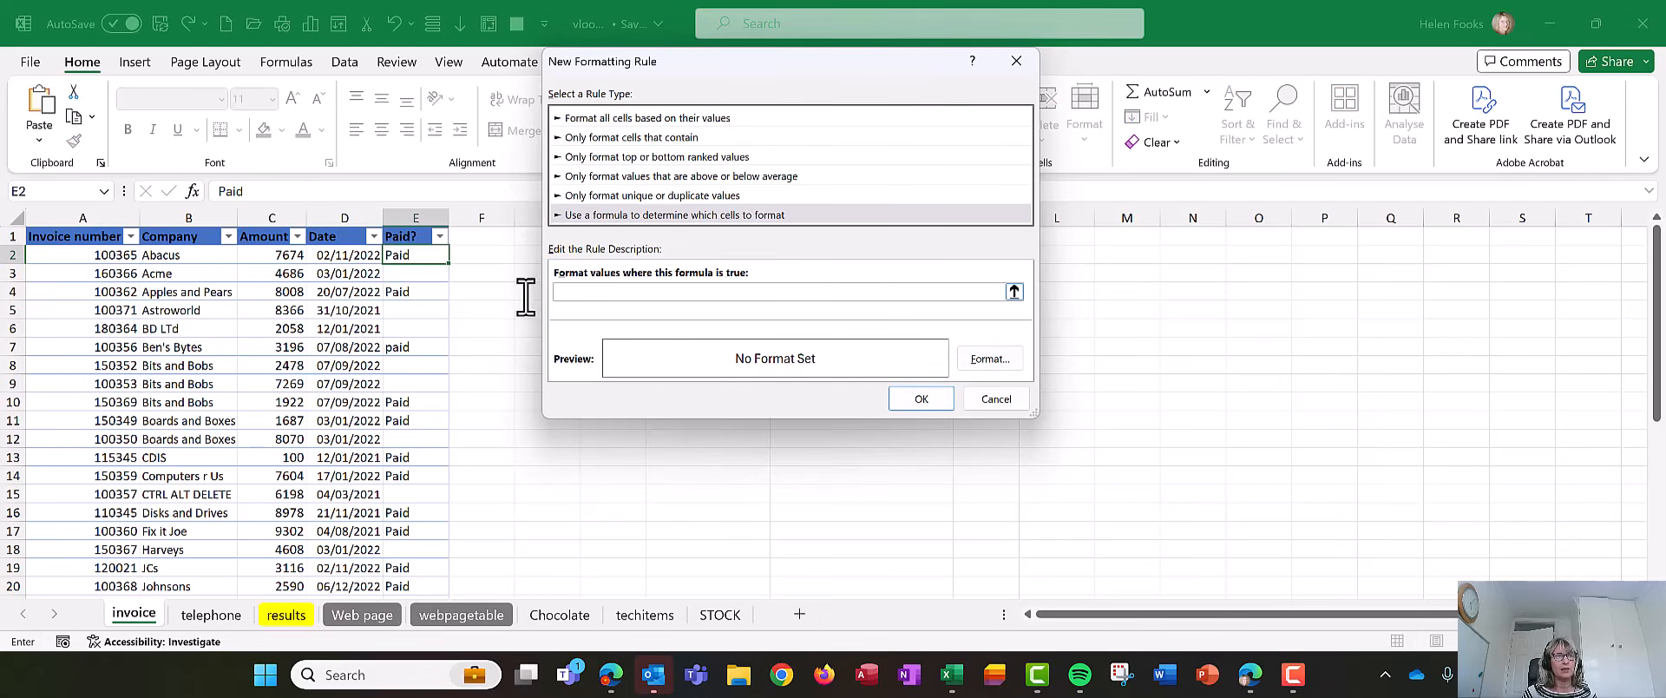
{"action": "left_click", "coordinate": [391, 257]}
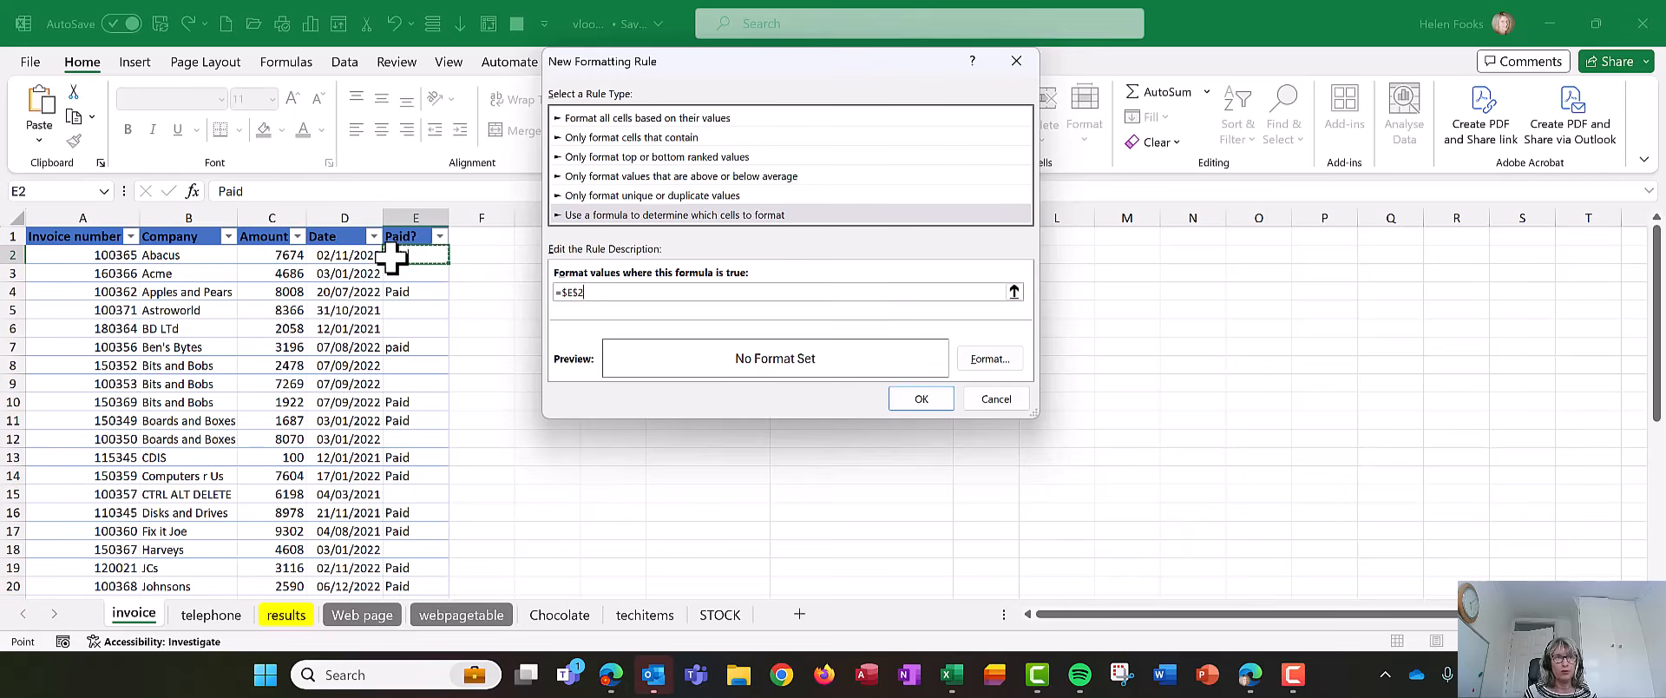
{"action": "type", "text": "="}
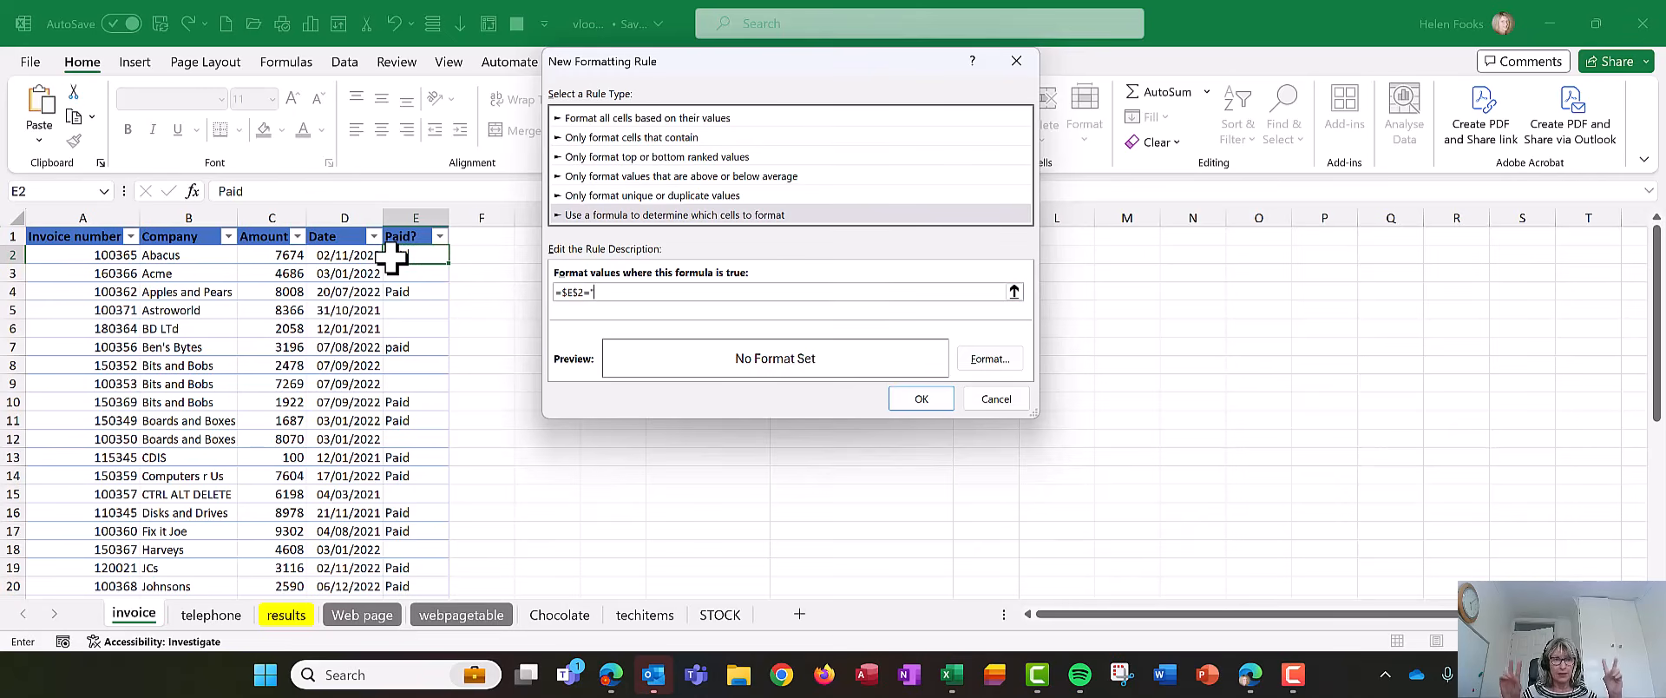
{"action": "type", "text": "\""}
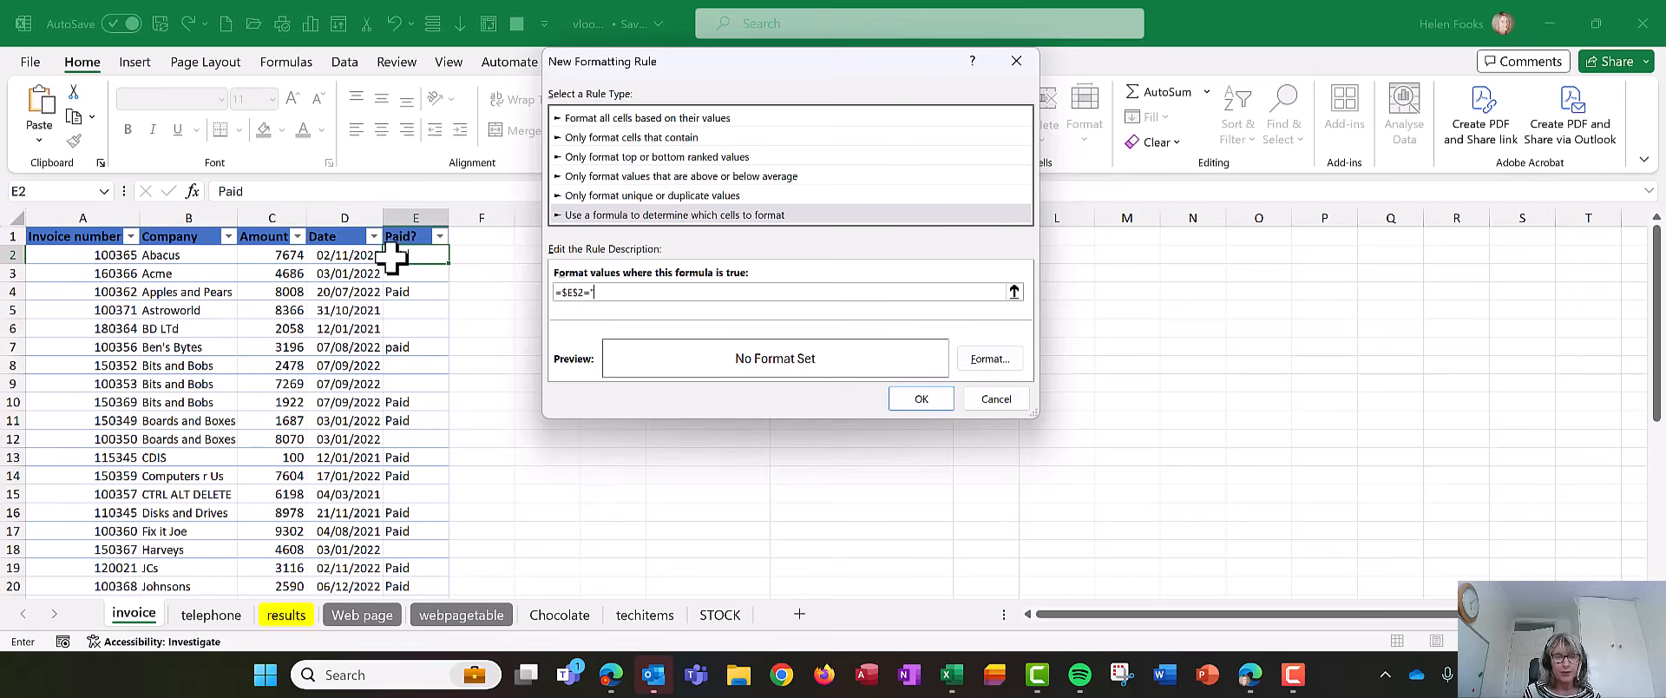
{"action": "type", "text": "Paid"}
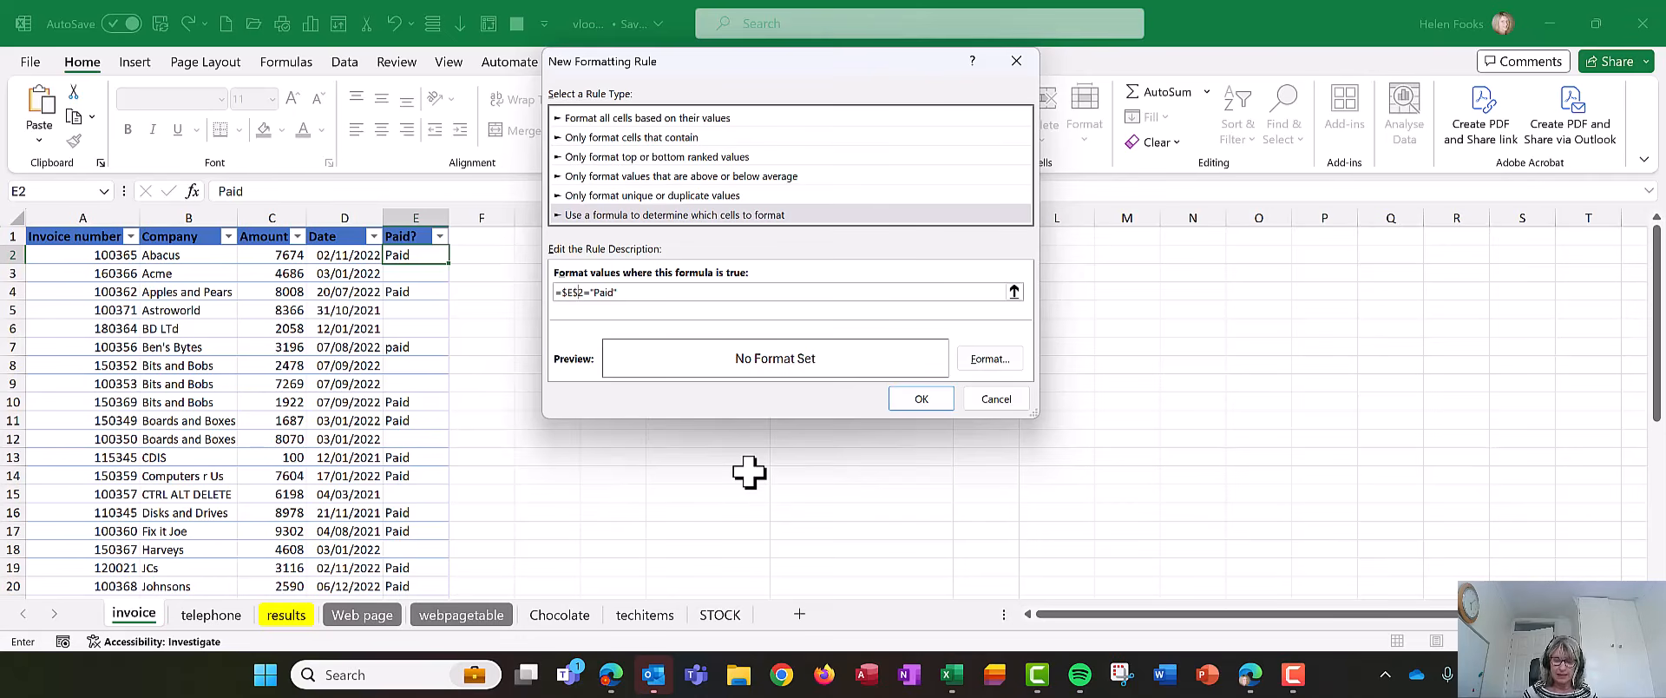
{"action": "key", "text": "BackSpace"}
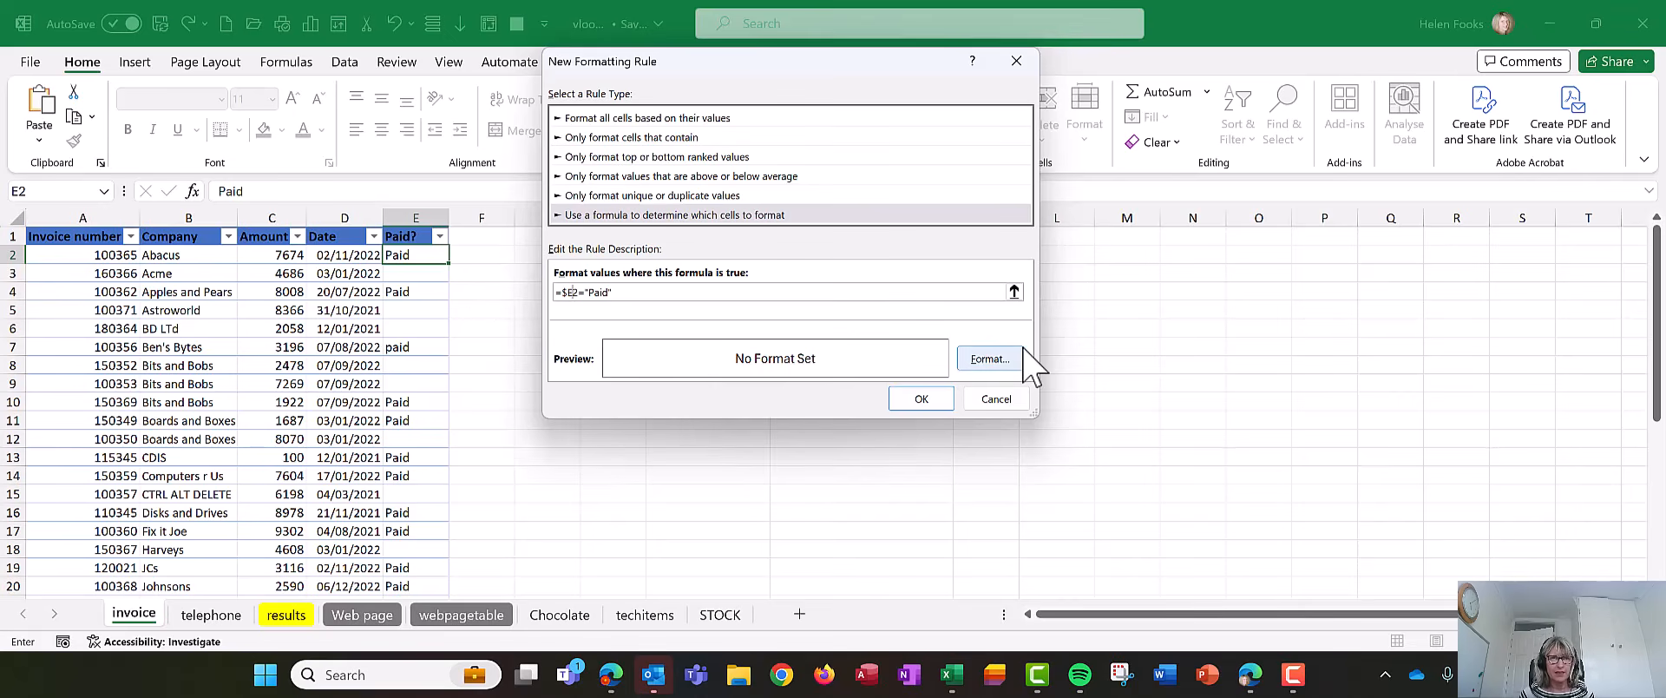
Step: Give the rule a light green background fill and apply the new rule to the cell
{"action": "left_click", "coordinate": [987, 358]}
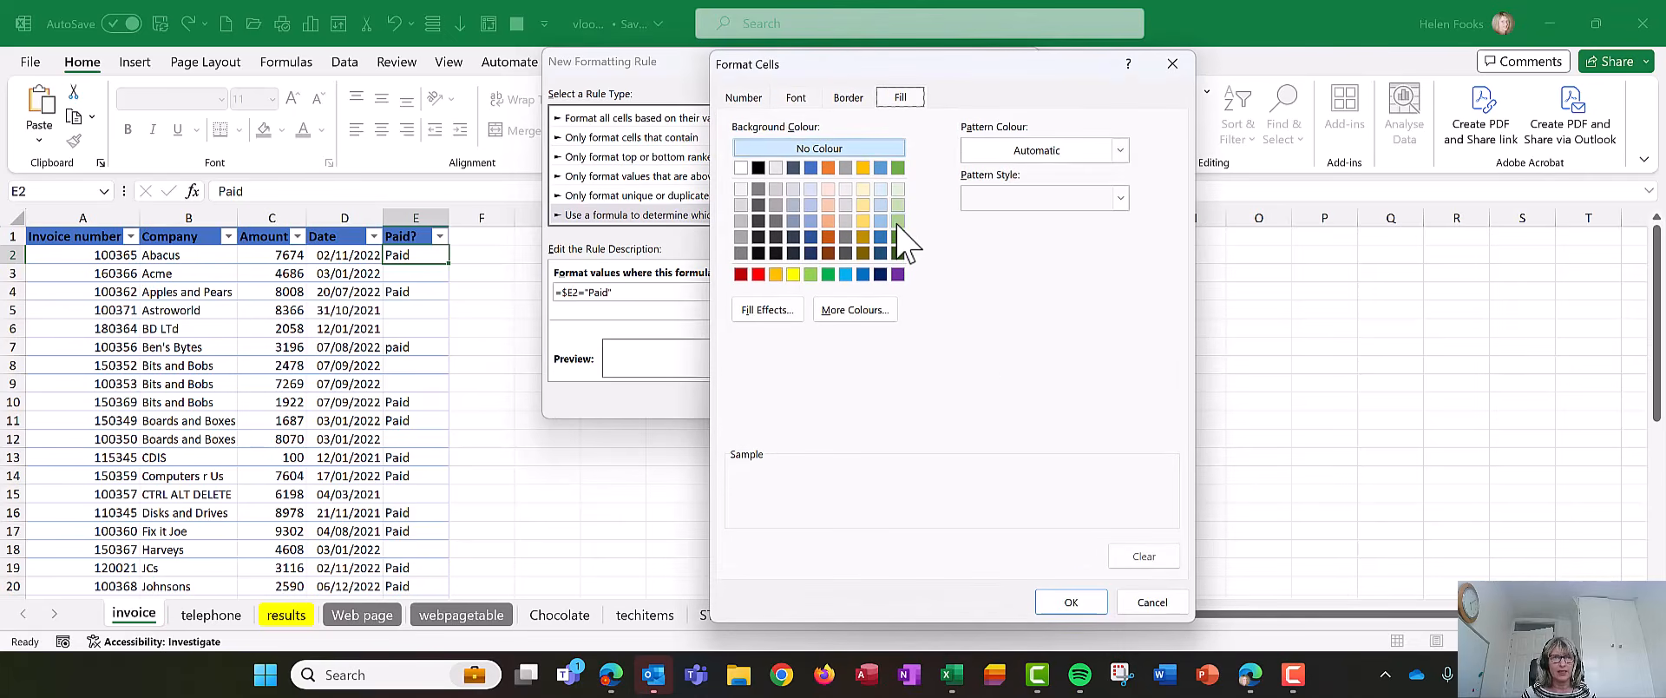
{"action": "left_click", "coordinate": [897, 222]}
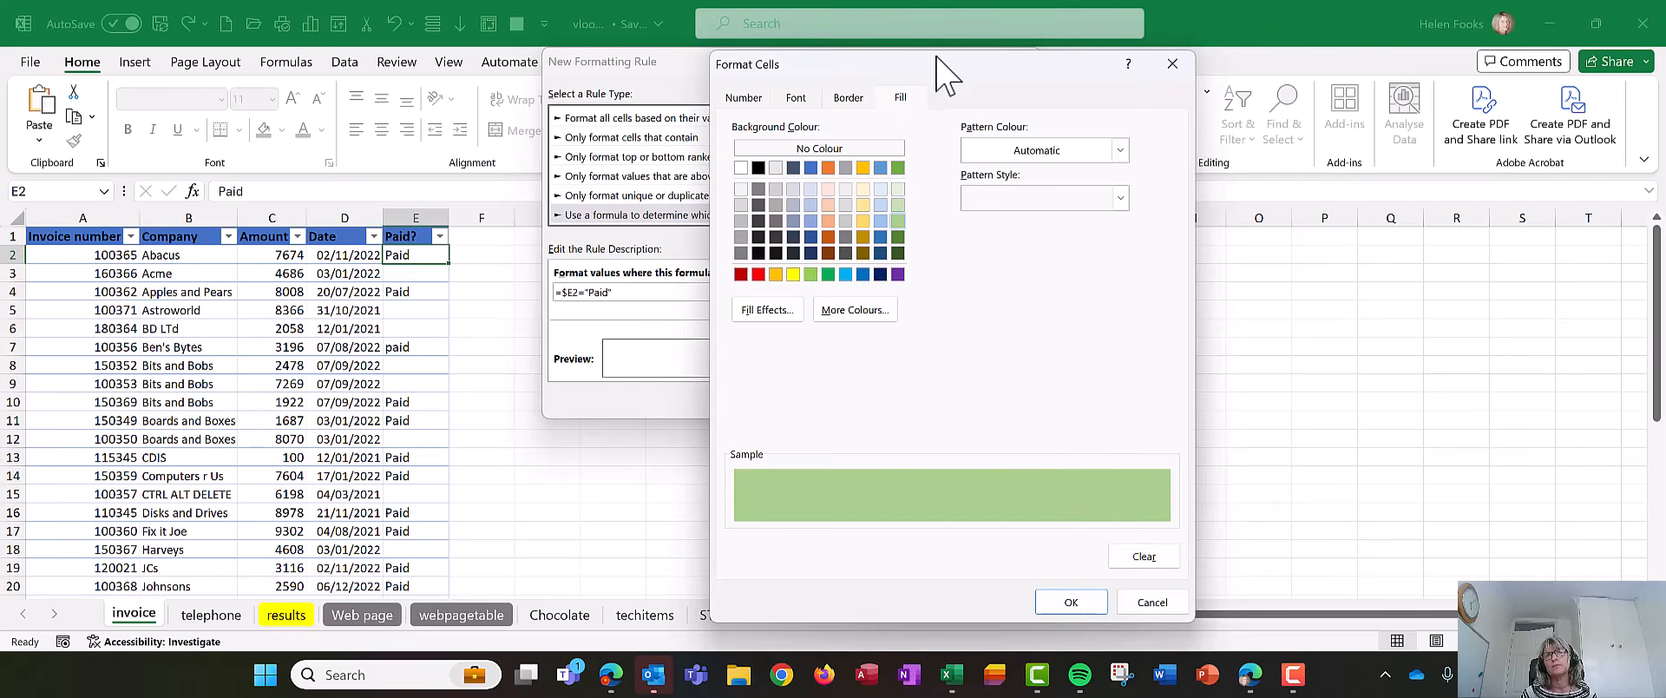
{"action": "left_click_drag", "start_coordinate": [1000, 64], "coordinate": [1172, 36]}
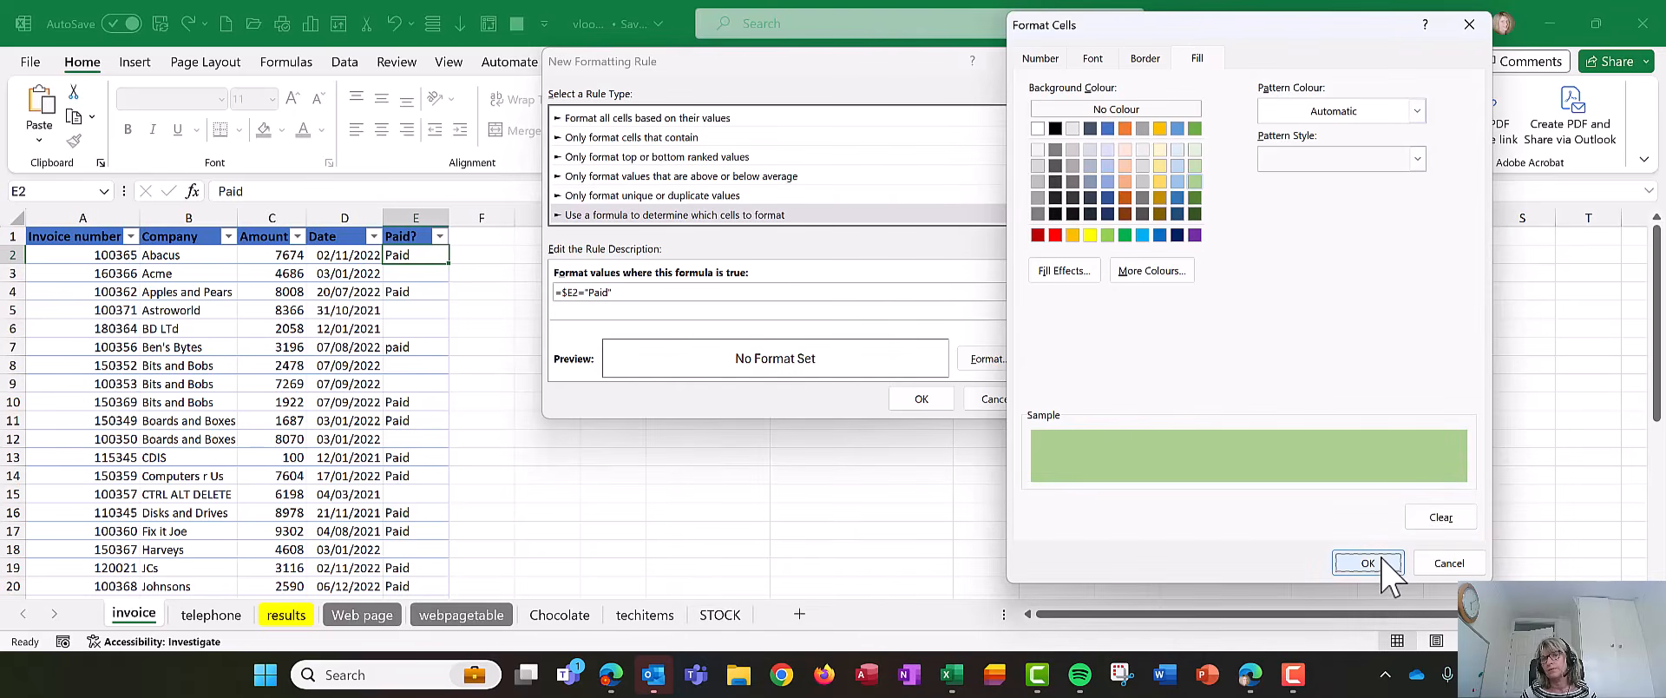
{"action": "key", "text": "Return"}
{"action": "left_click", "coordinate": [946, 401]}
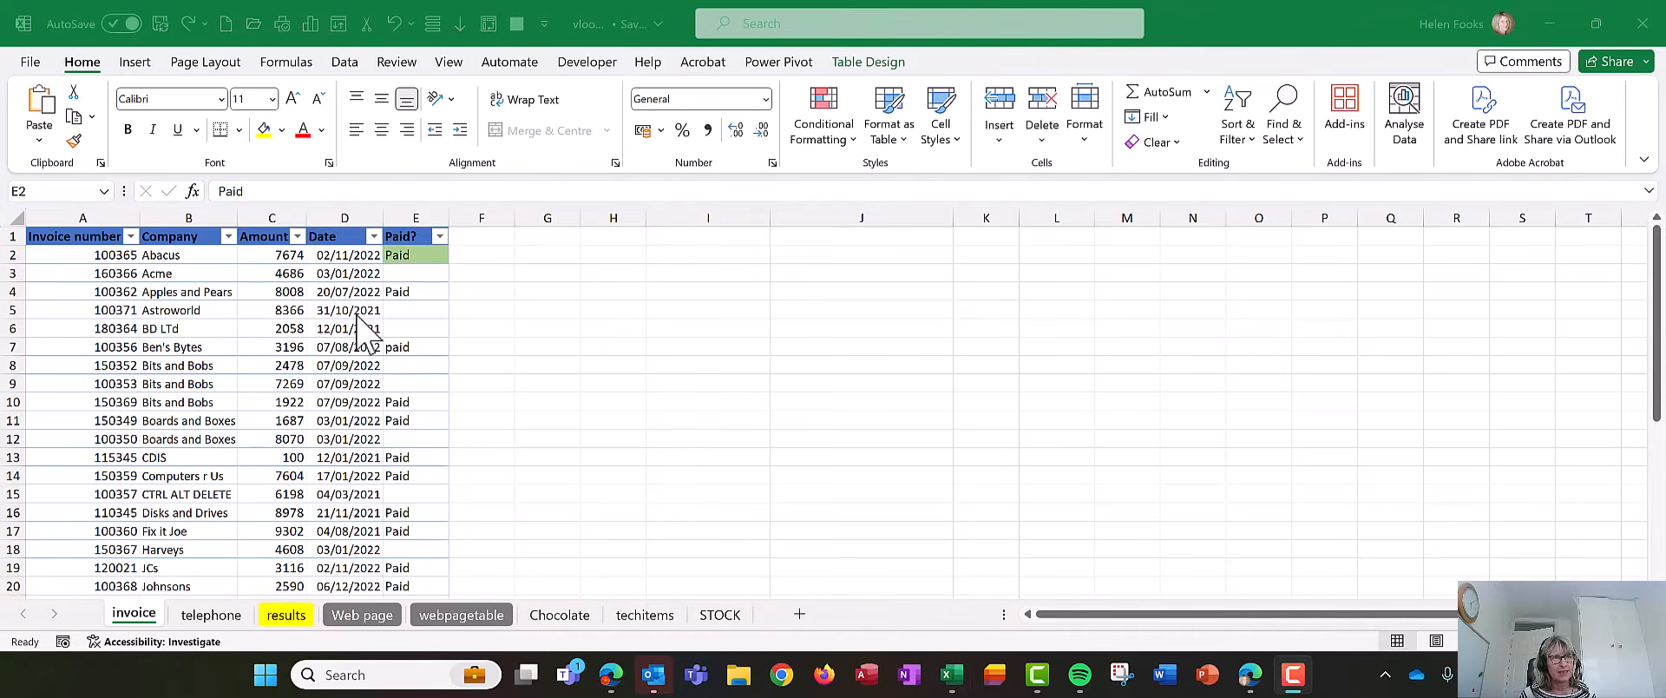
Step: Open the Conditional Formatting Rules Manager for the invoice table with cell E2 selected
{"action": "left_click", "coordinate": [395, 252]}
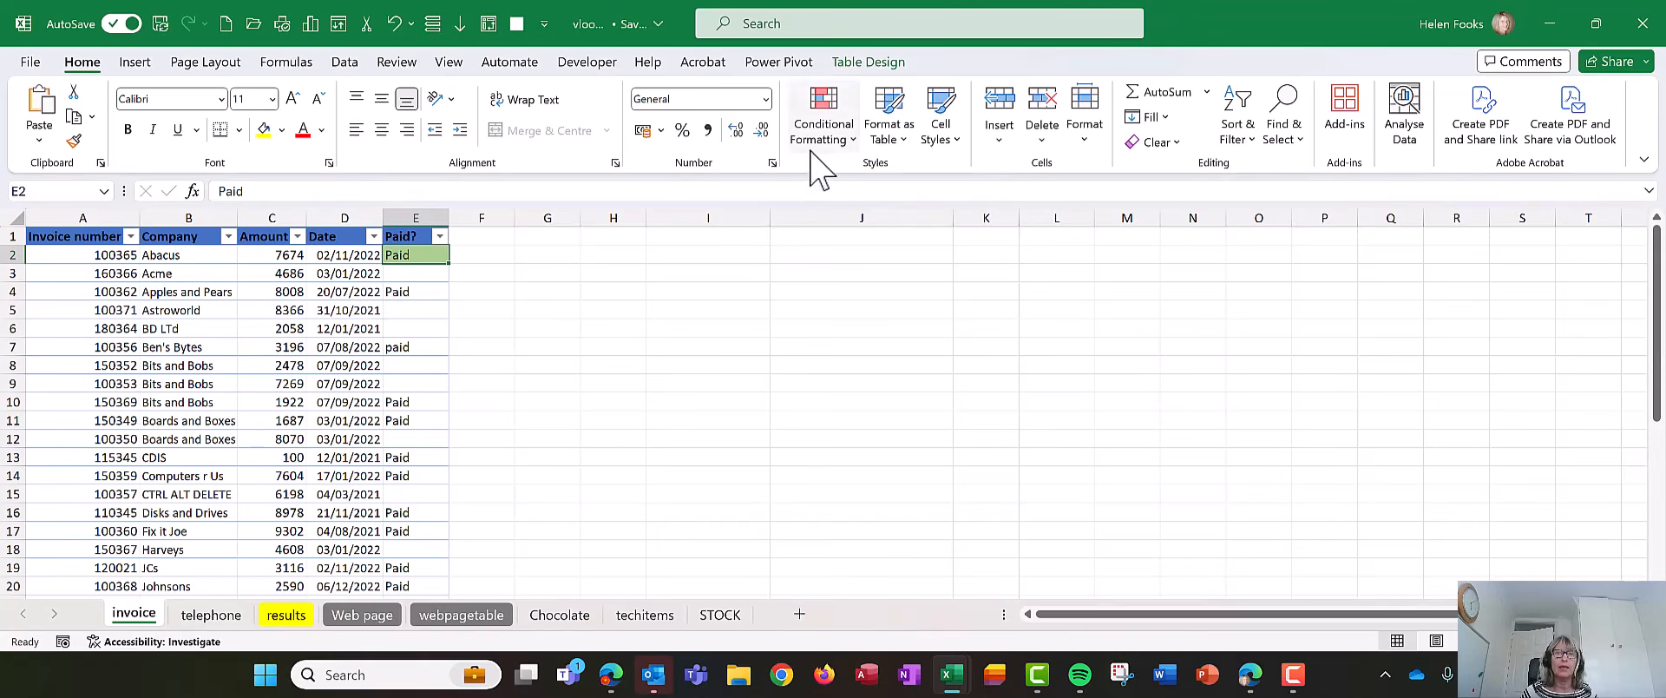
{"action": "left_click", "coordinate": [829, 154]}
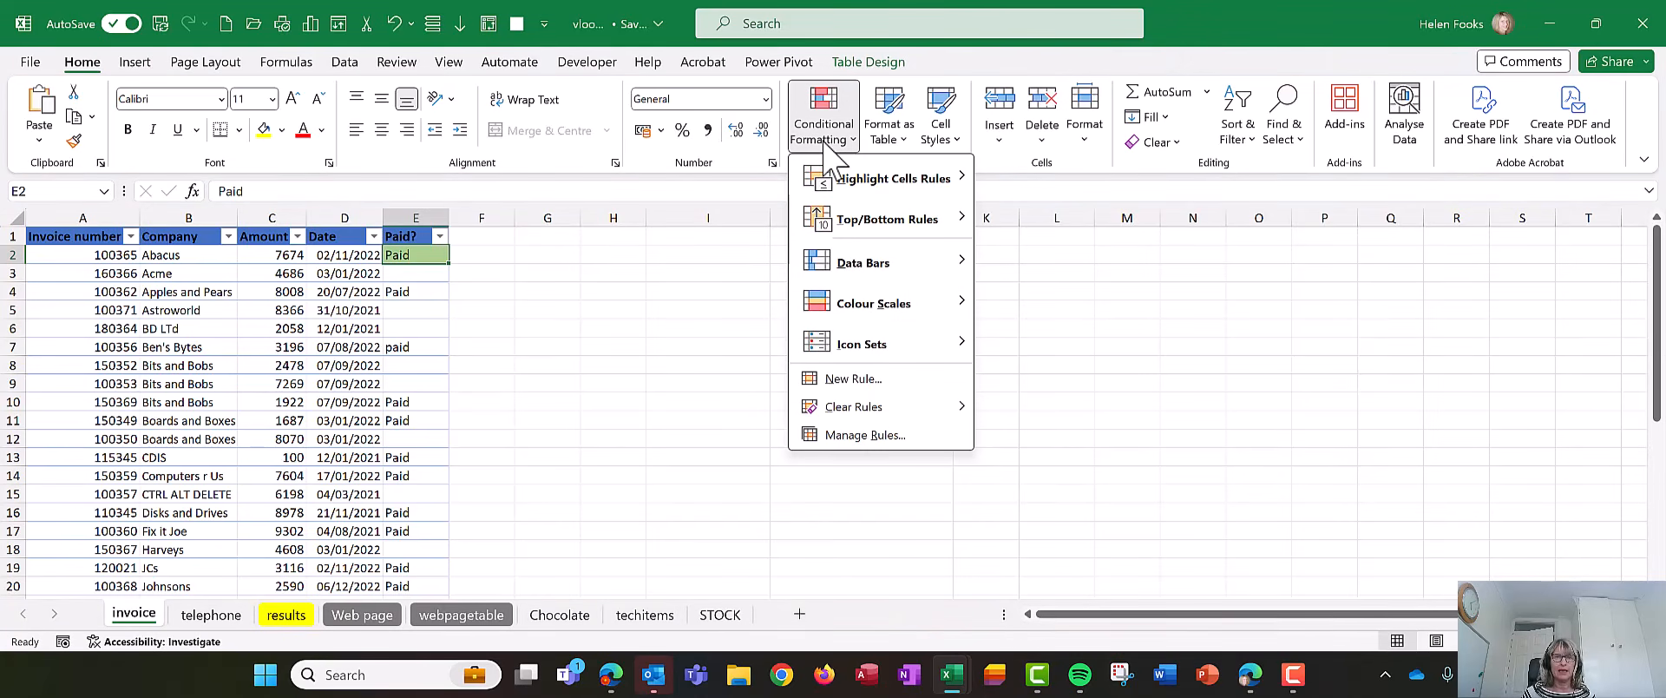
{"action": "left_click", "coordinate": [826, 435]}
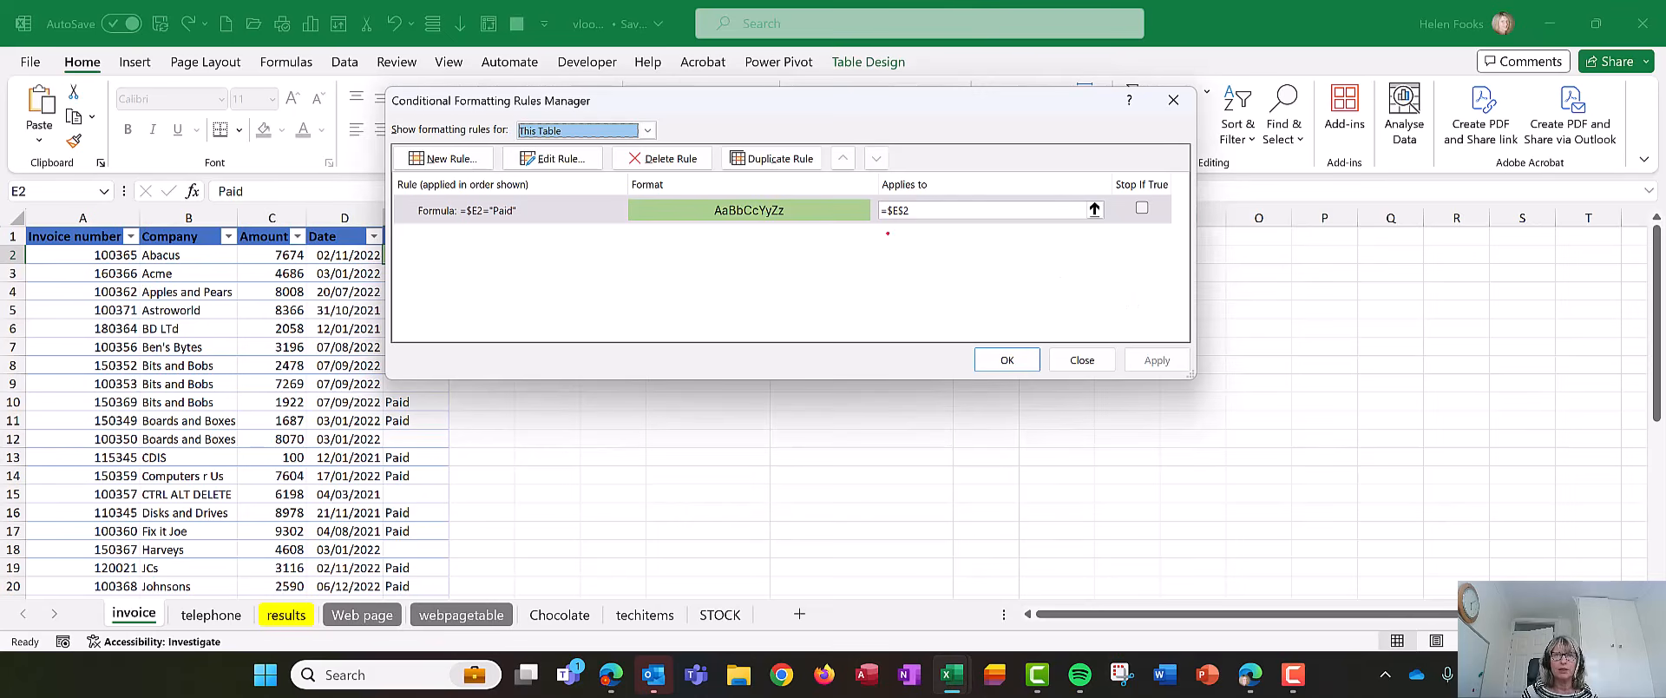
{"action": "mouse_move", "coordinate": [868, 186]}
{"action": "left_mouse_down"}
{"action": "mouse_move", "coordinate": [1012, 266]}
{"action": "mouse_move", "coordinate": [1113, 233]}
{"action": "left_mouse_up"}
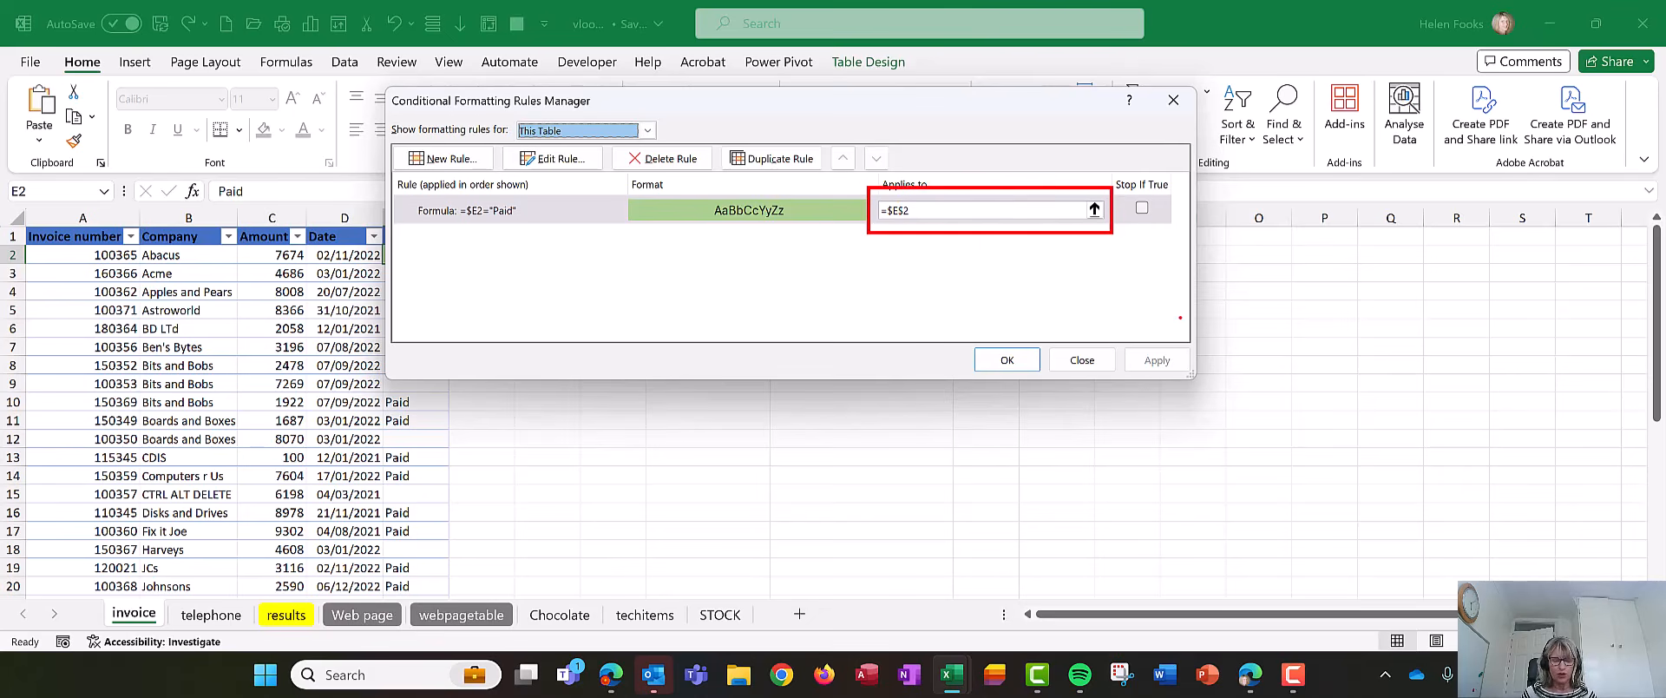
{"action": "key", "text": "Escape"}
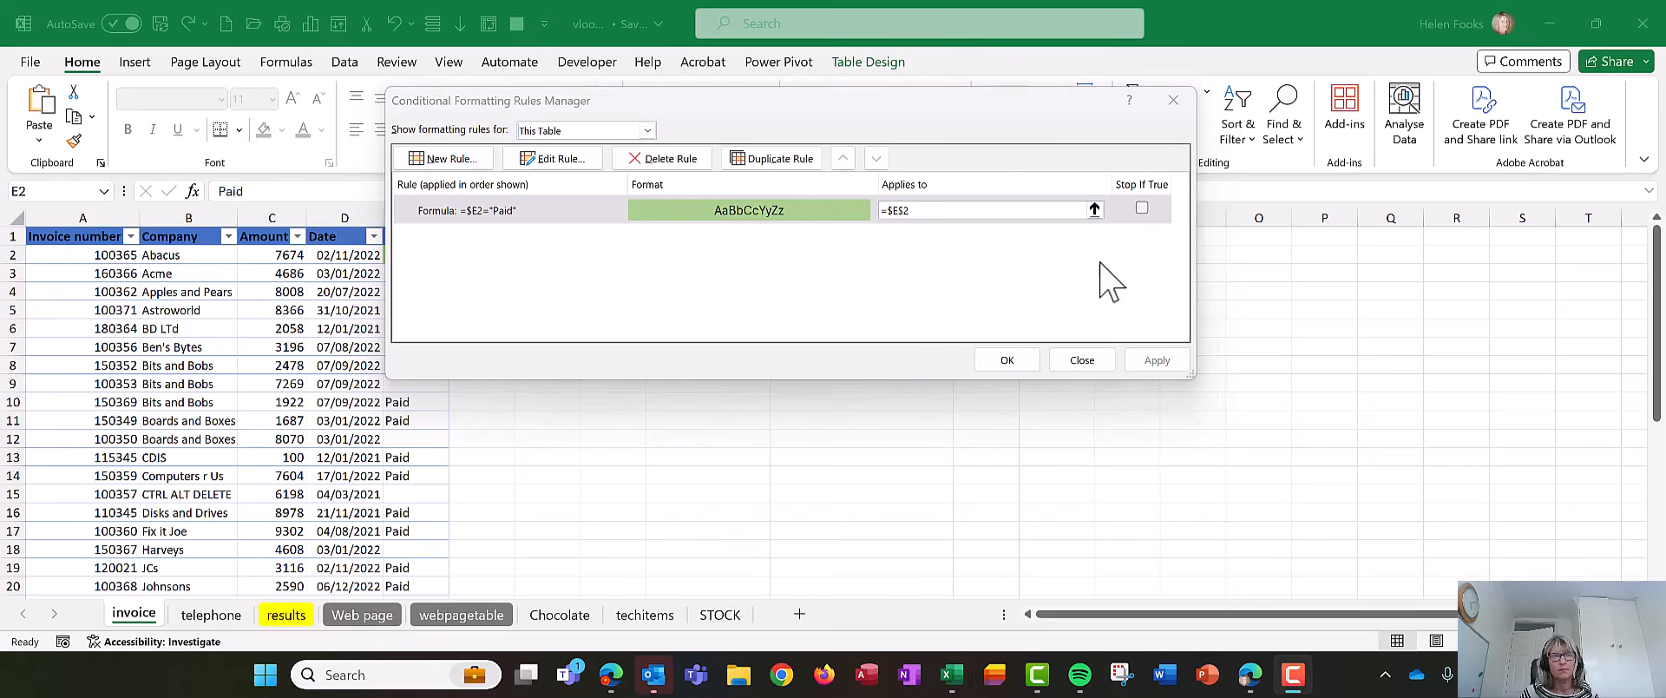
Step: Set the green rule's Applies to range to =$A$2:$E$35 by selecting all the table's data rows on the sheet
{"action": "left_click", "coordinate": [952, 211]}
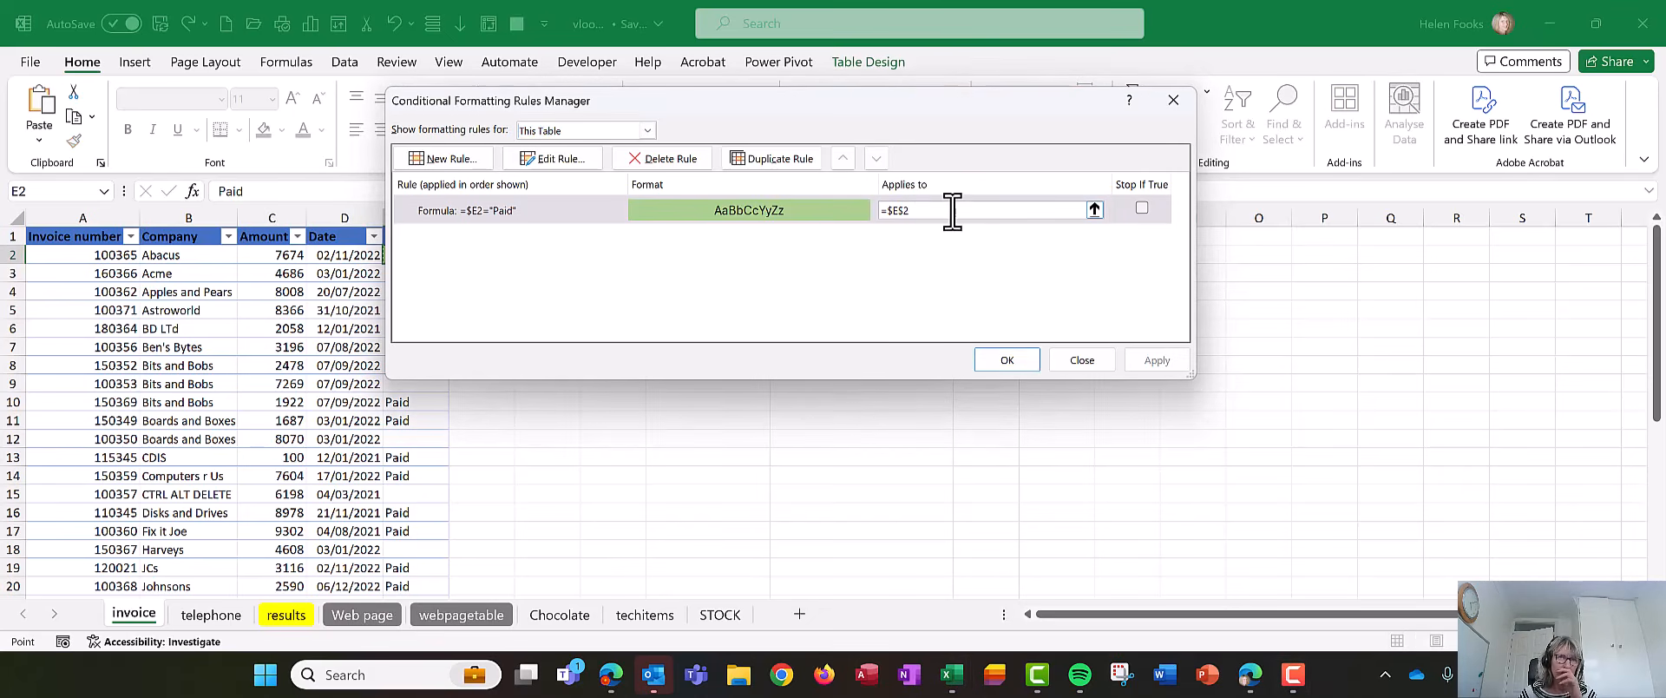
{"action": "left_click_drag", "start_coordinate": [952, 211], "coordinate": [827, 216]}
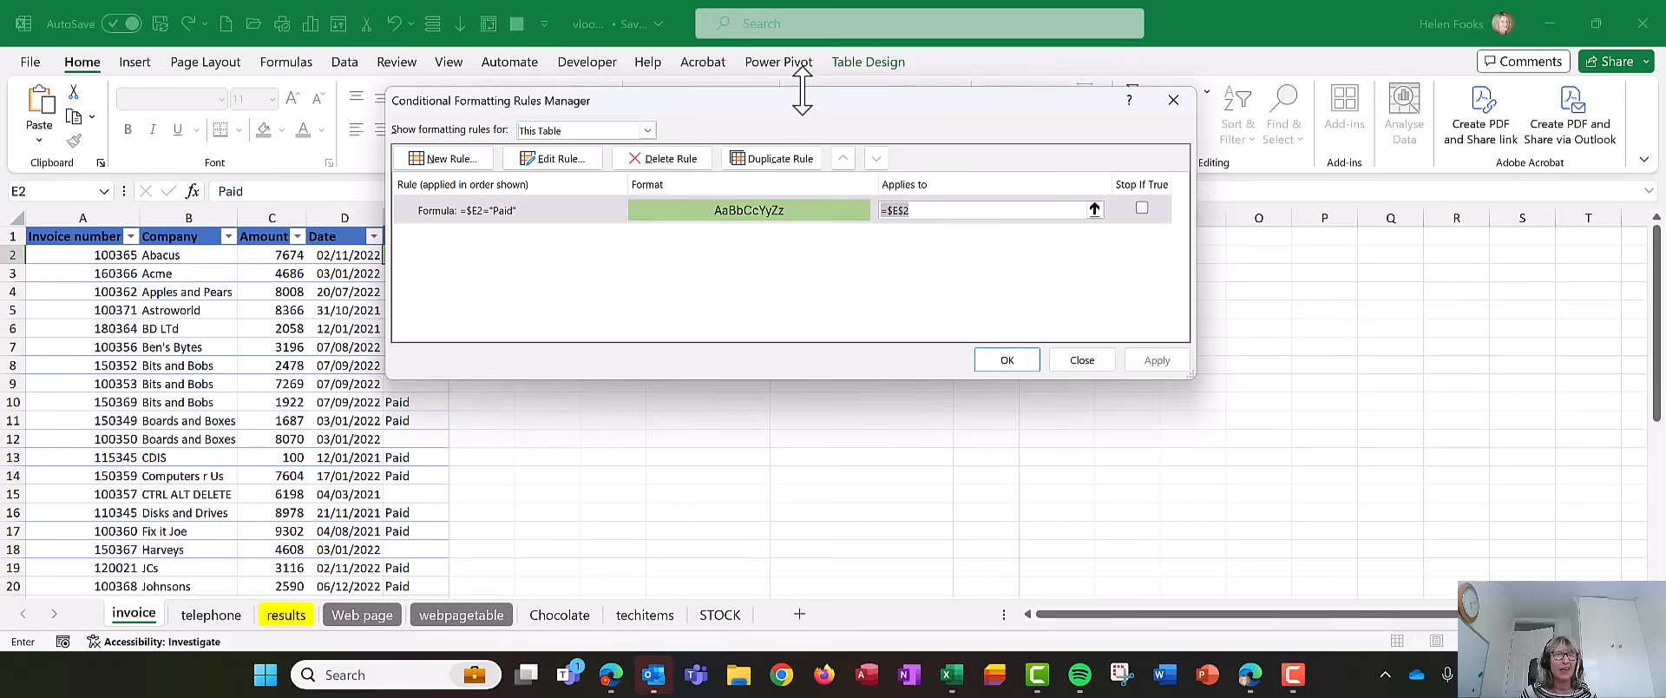
{"action": "left_click_drag", "start_coordinate": [795, 102], "coordinate": [875, 110]}
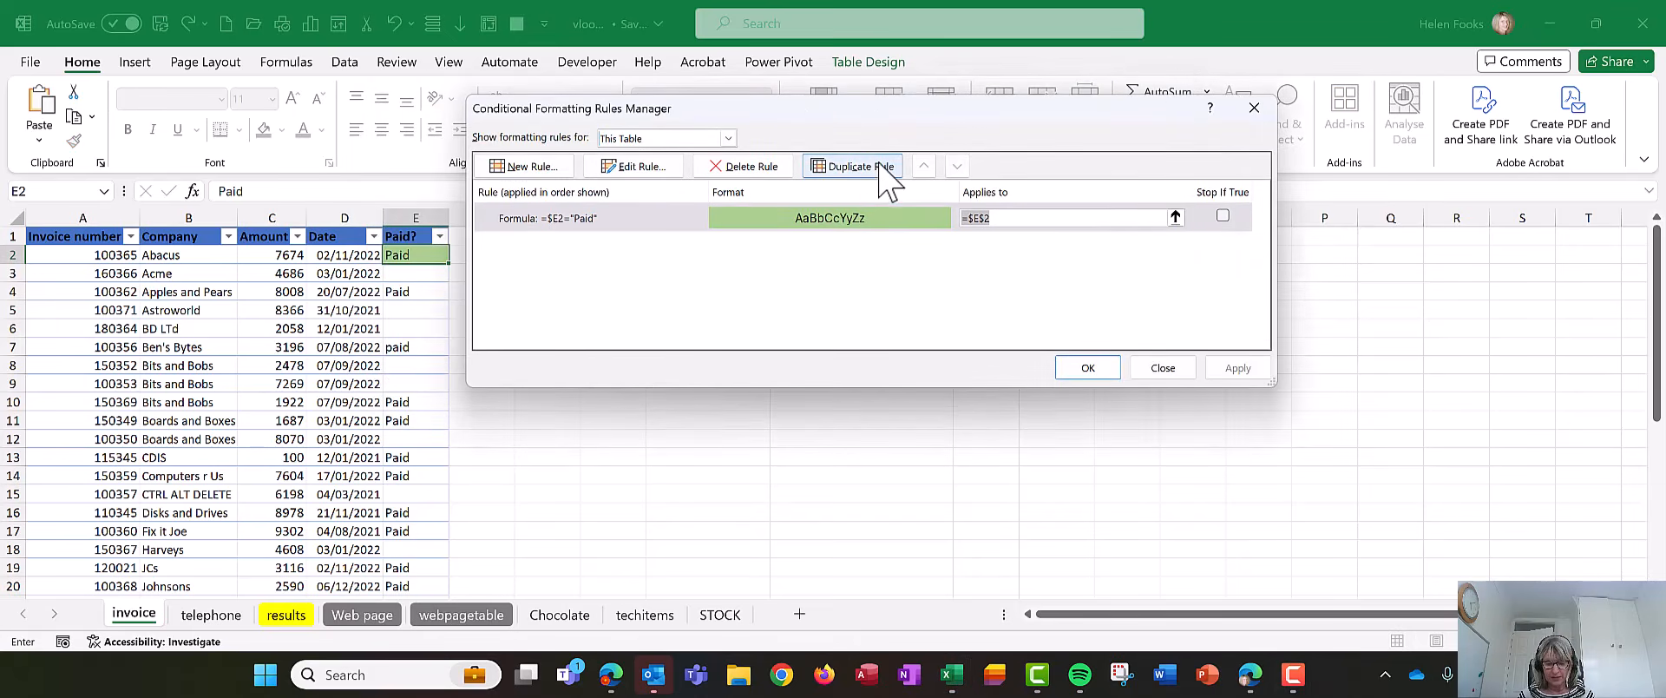
{"action": "key", "text": "Delete"}
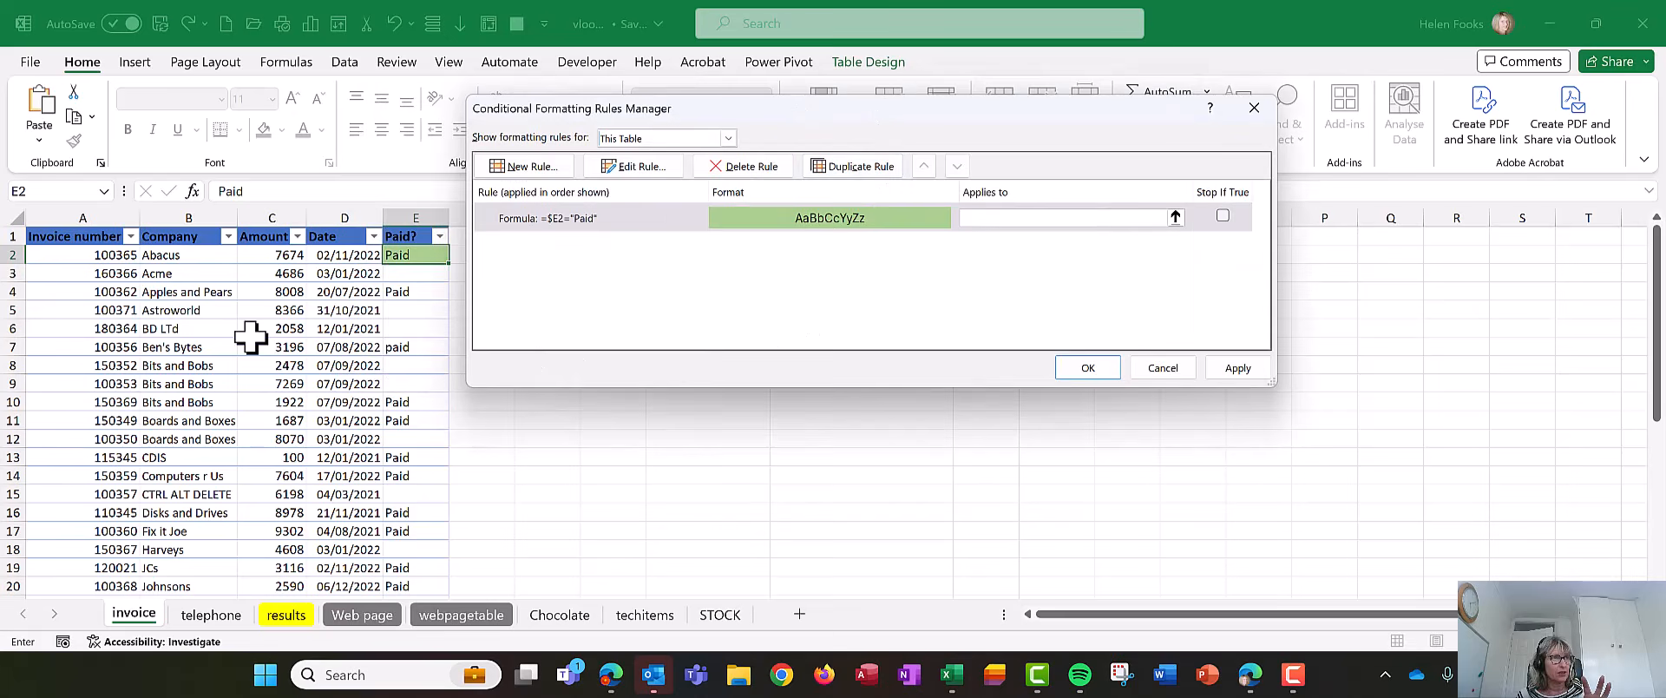
{"action": "left_click", "coordinate": [89, 255]}
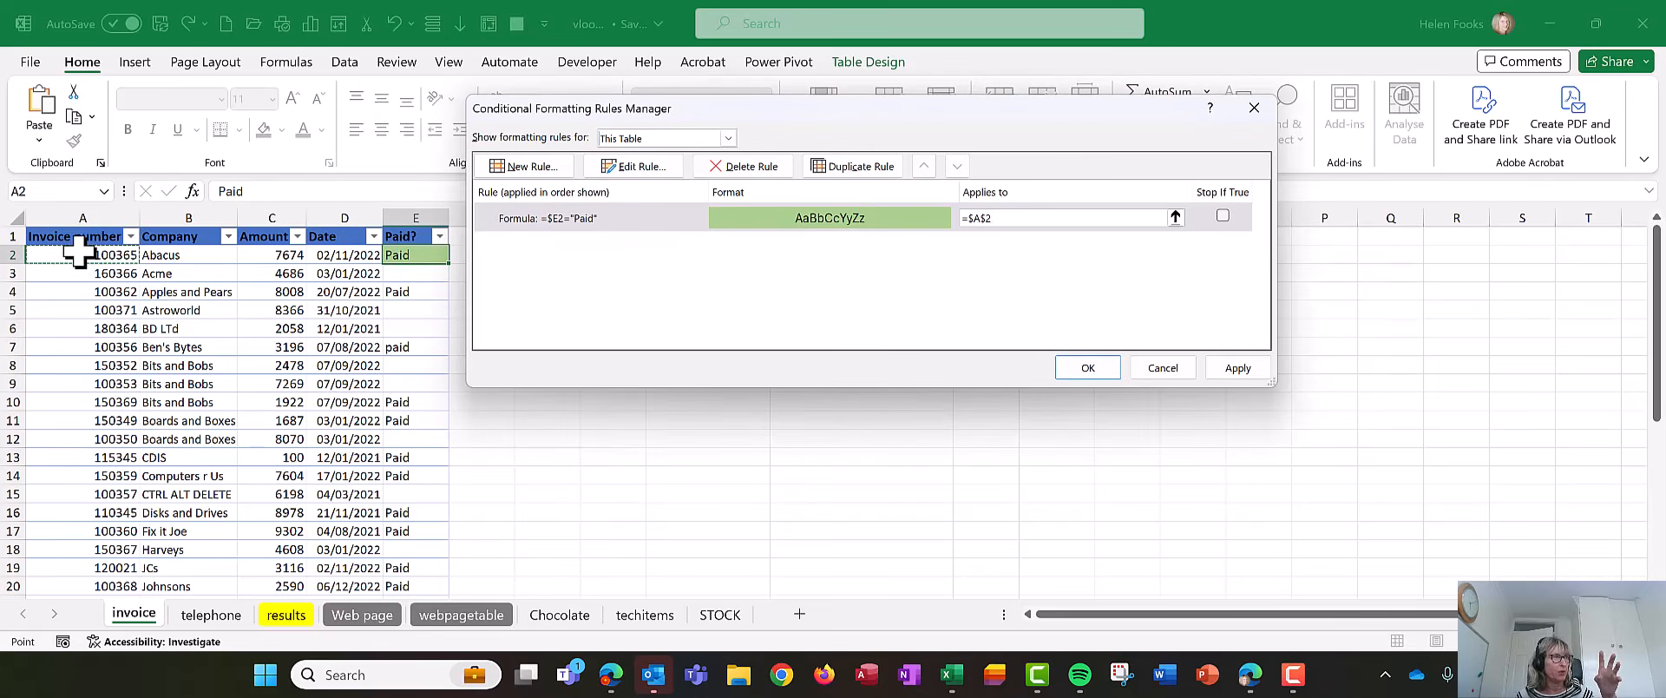
{"action": "key", "text": "ctrl+shift+Down"}
{"action": "key", "text": "ctrl+shift+Right"}
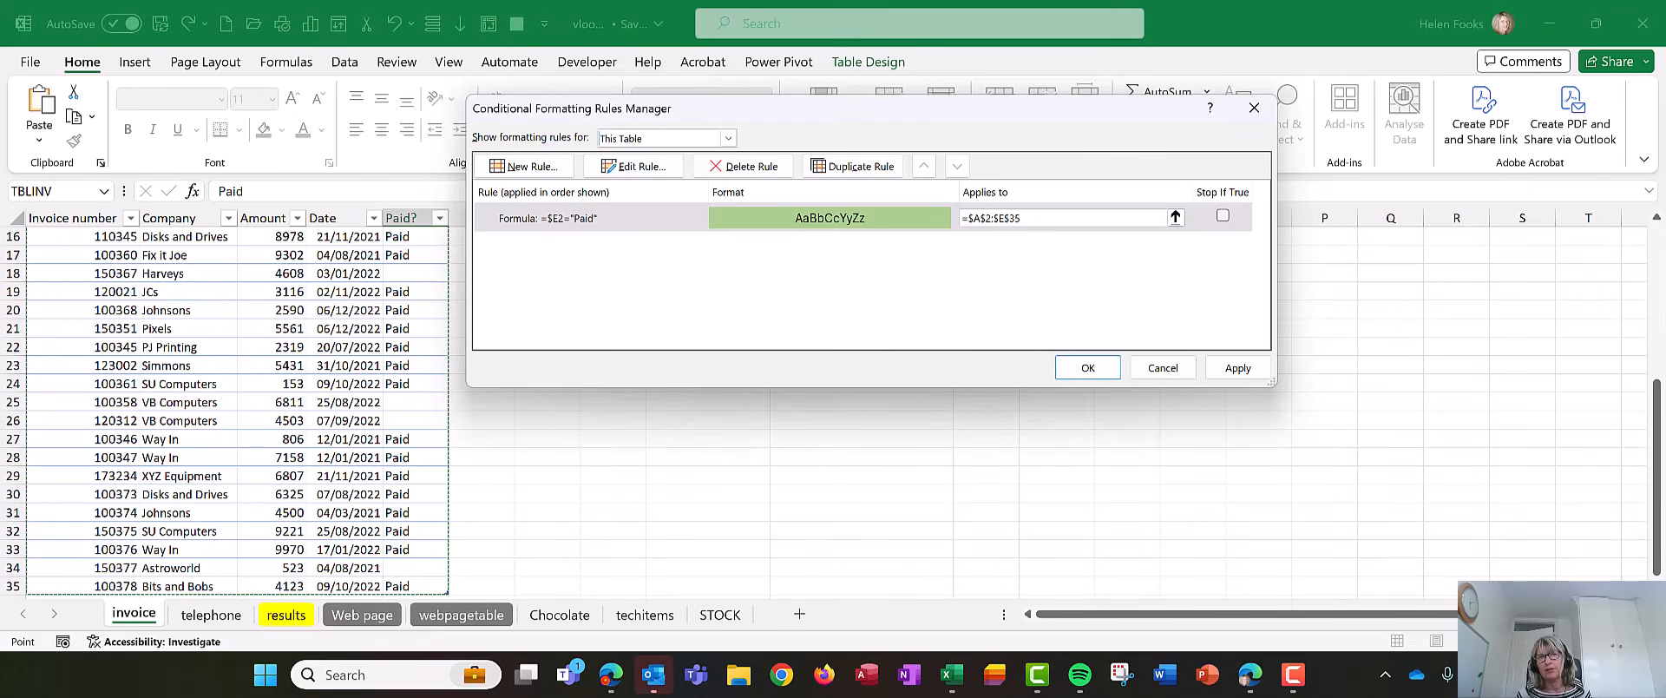
{"action": "mouse_move", "coordinate": [1262, 464]}
{"action": "left_mouse_down"}
{"action": "mouse_move", "coordinate": [855, 264]}
{"action": "mouse_move", "coordinate": [906, 208]}
{"action": "mouse_move", "coordinate": [1008, 198]}
{"action": "mouse_move", "coordinate": [1022, 214]}
{"action": "mouse_move", "coordinate": [905, 253]}
{"action": "mouse_move", "coordinate": [899, 214]}
{"action": "left_mouse_up"}
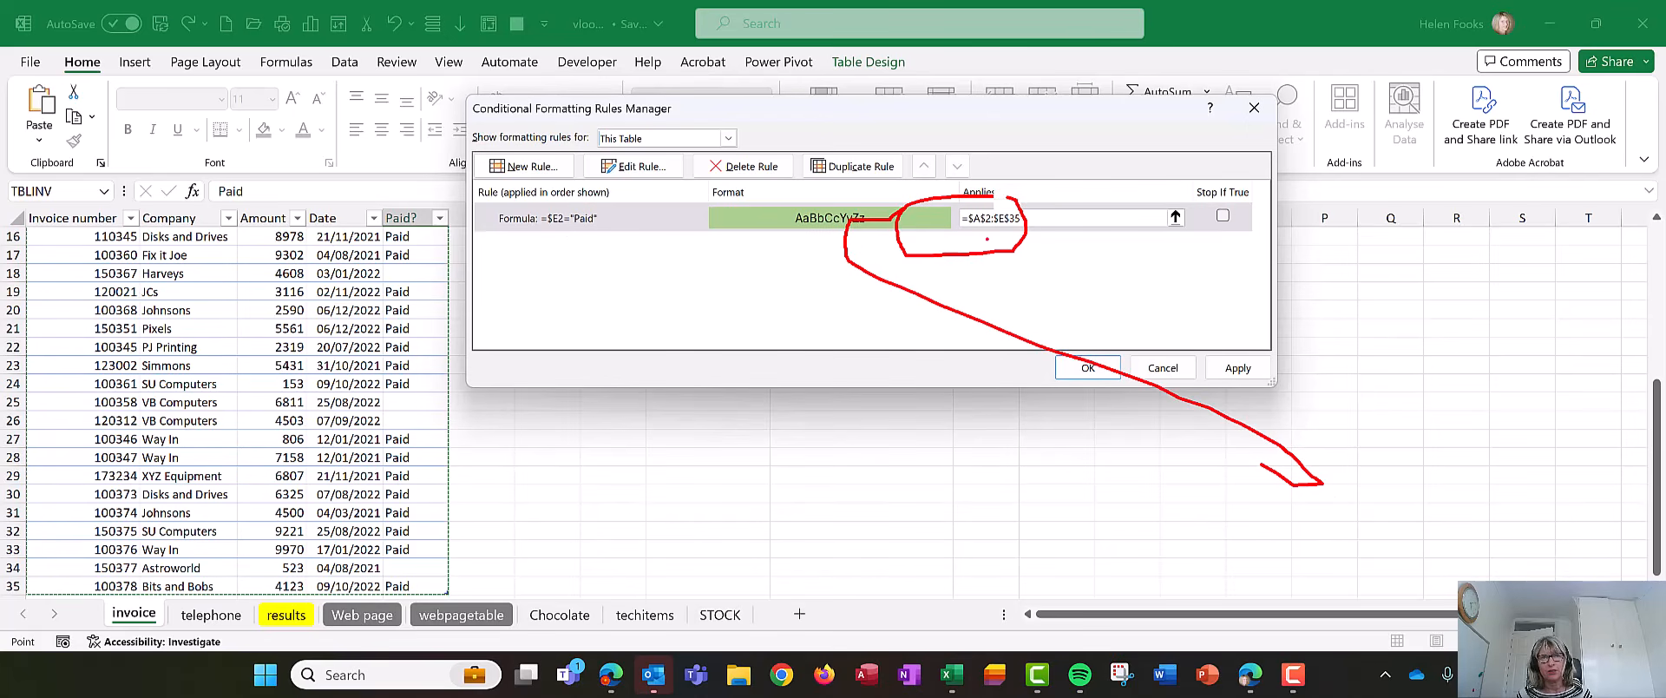
{"action": "key", "text": "Escape"}
Step: Replace the green rule's Applies to range with the table name =tblinv, apply it and close the rules manager
{"action": "left_click", "coordinate": [1013, 223]}
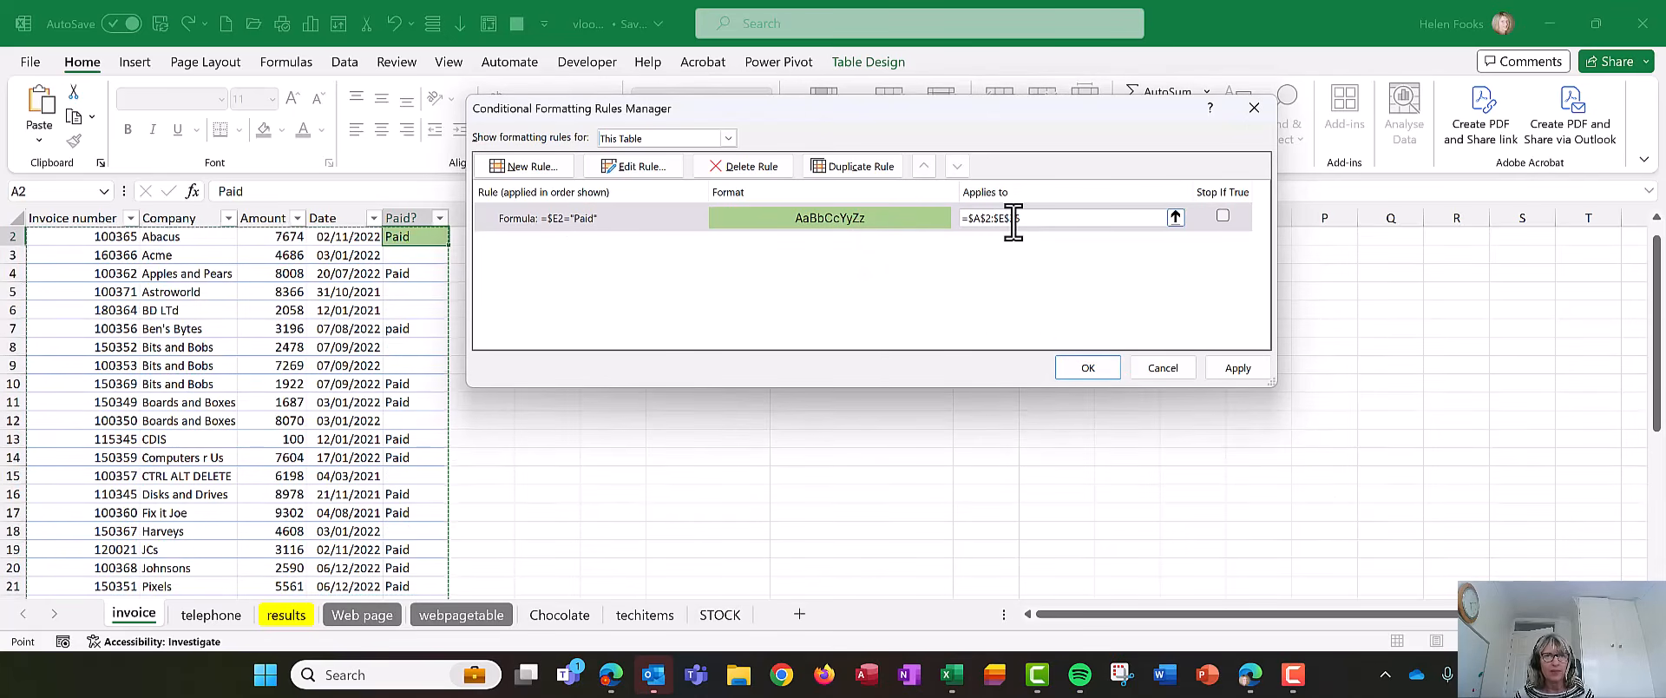
{"action": "left_click_drag", "start_coordinate": [968, 228], "coordinate": [949, 222]}
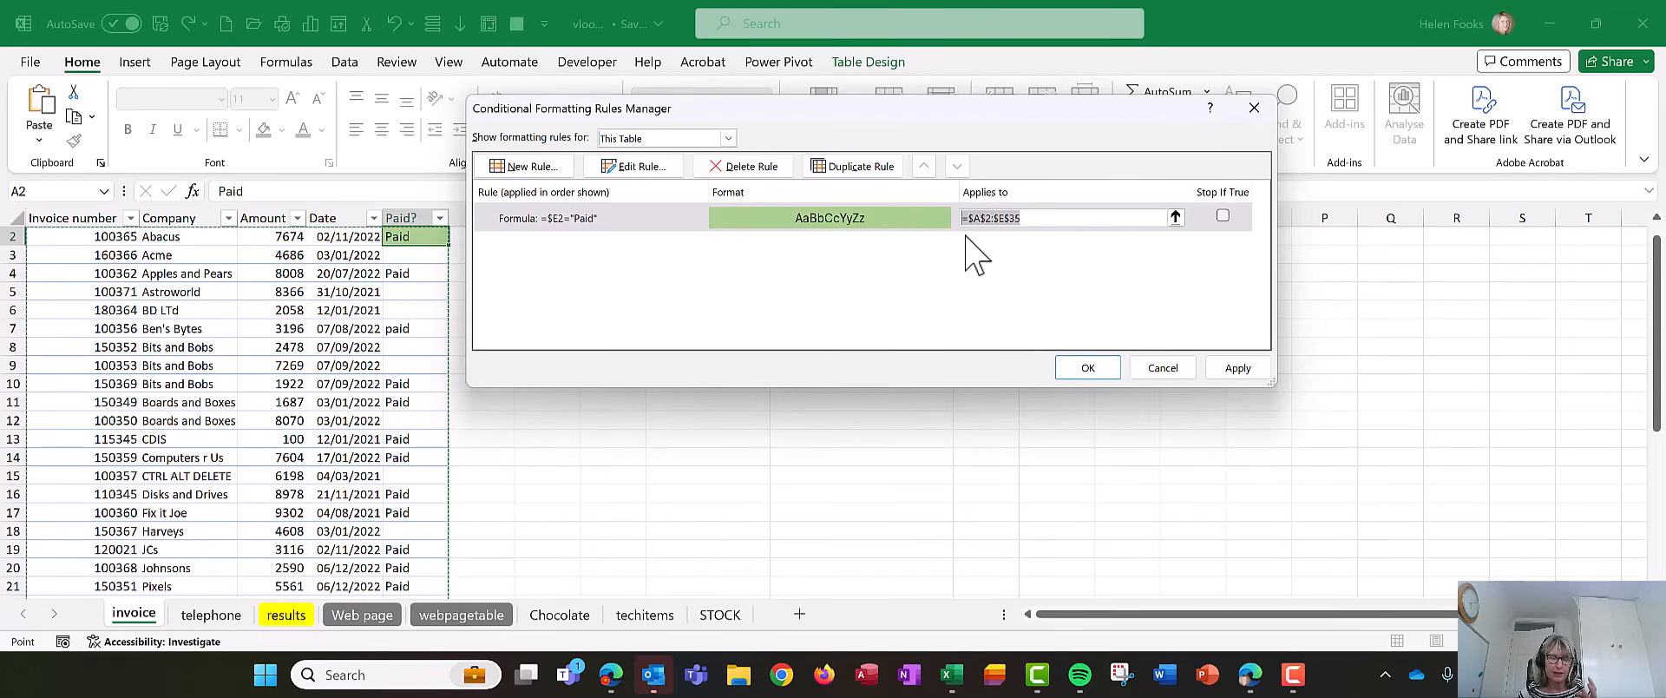
{"action": "type", "text": "="}
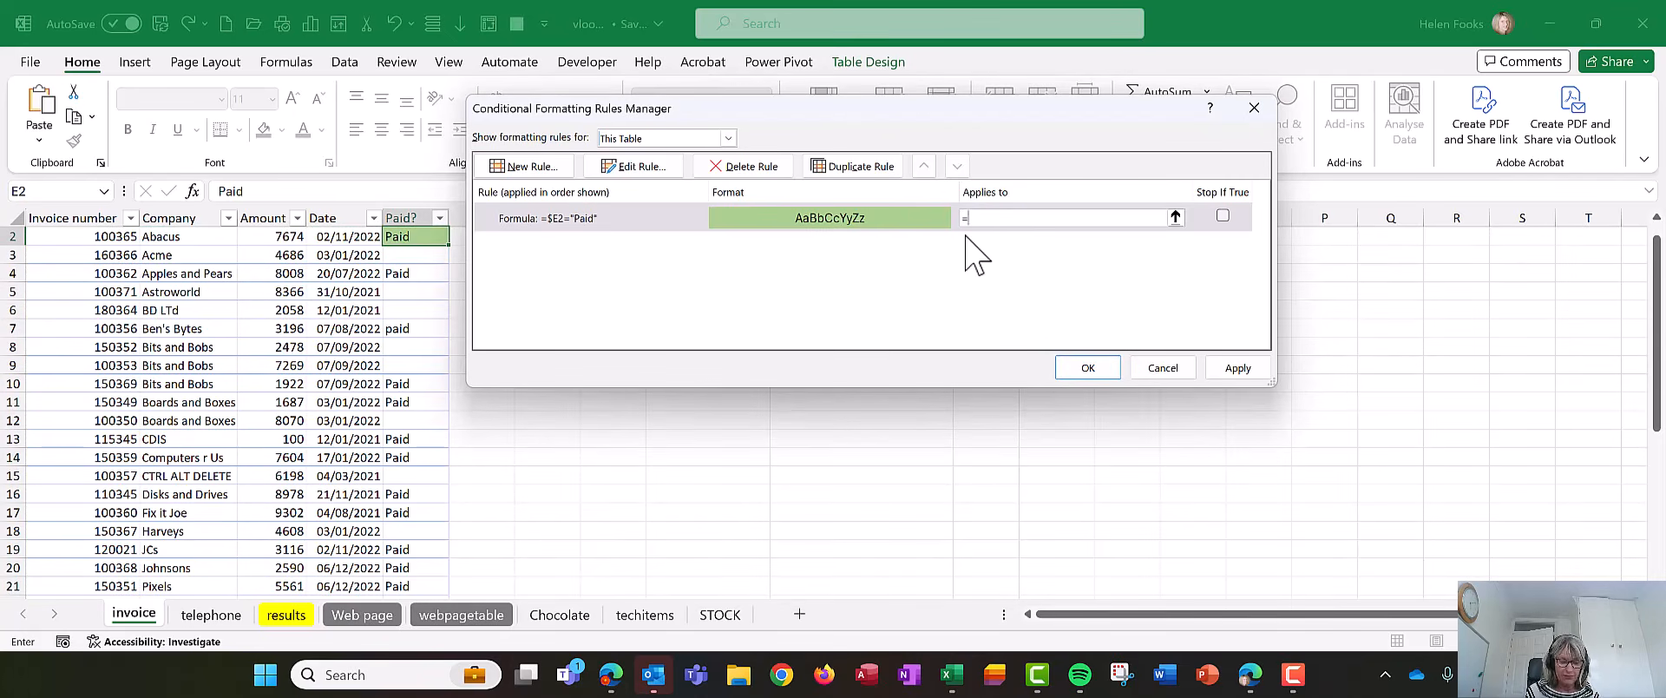
{"action": "type", "text": "t"}
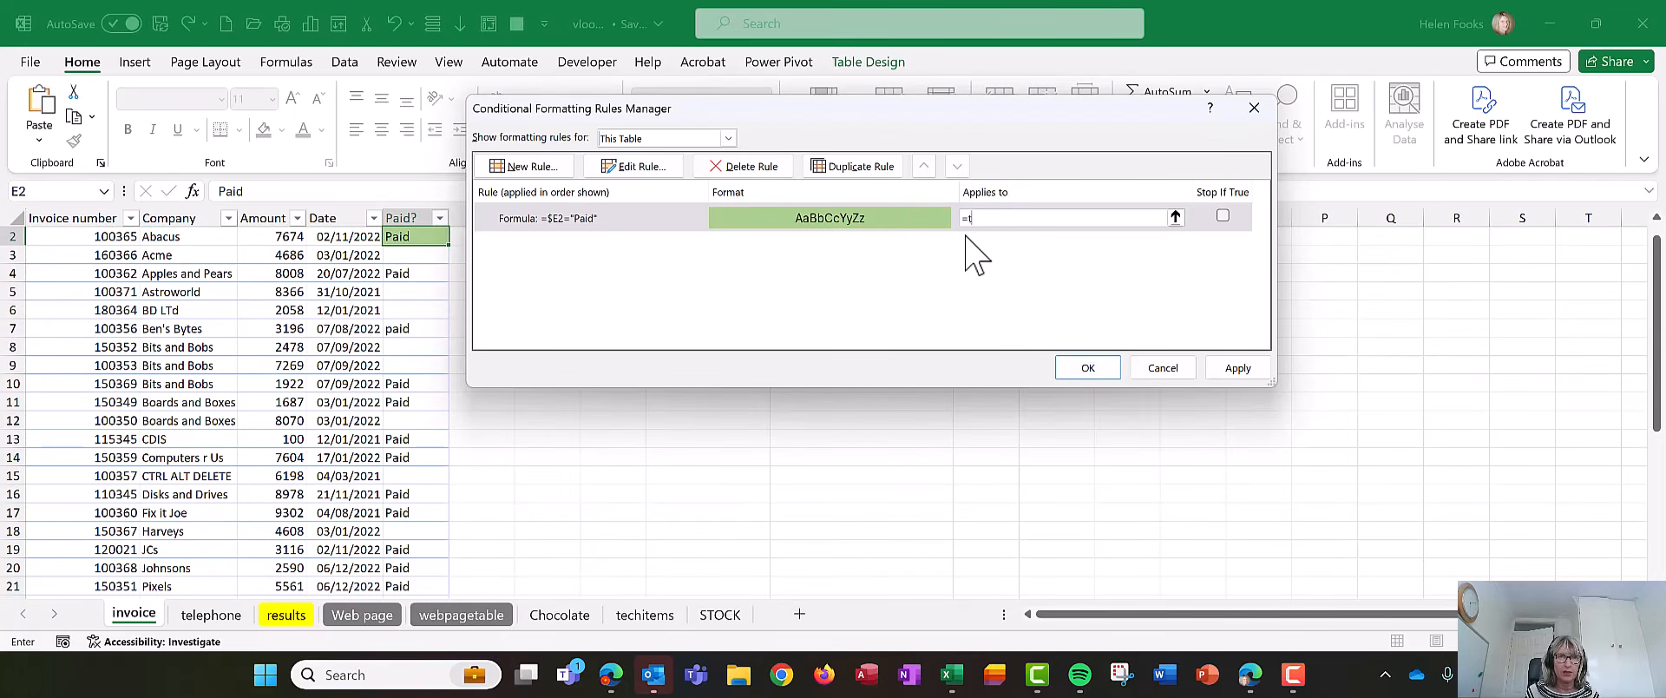
{"action": "type", "text": "blinv"}
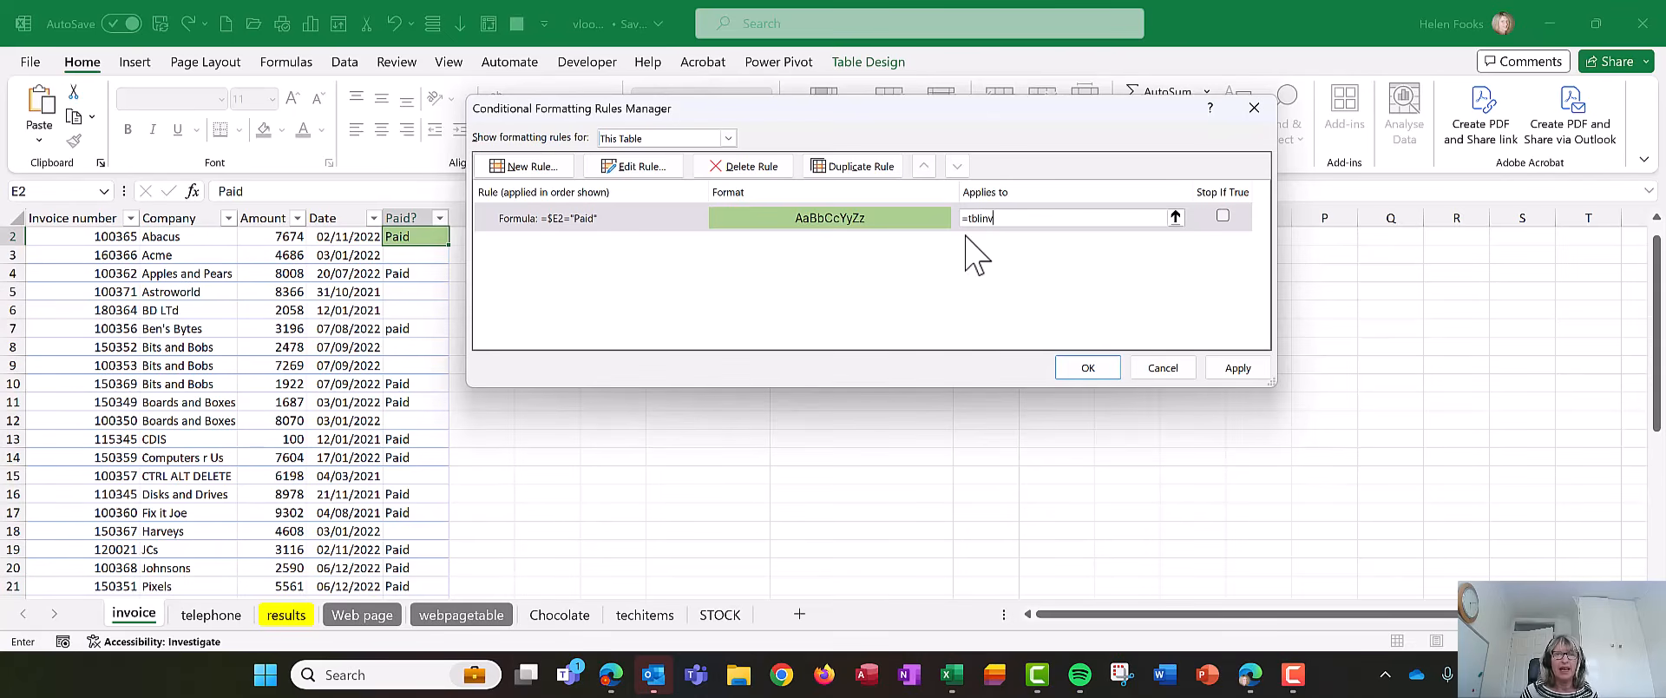
{"action": "left_click", "coordinate": [1219, 367]}
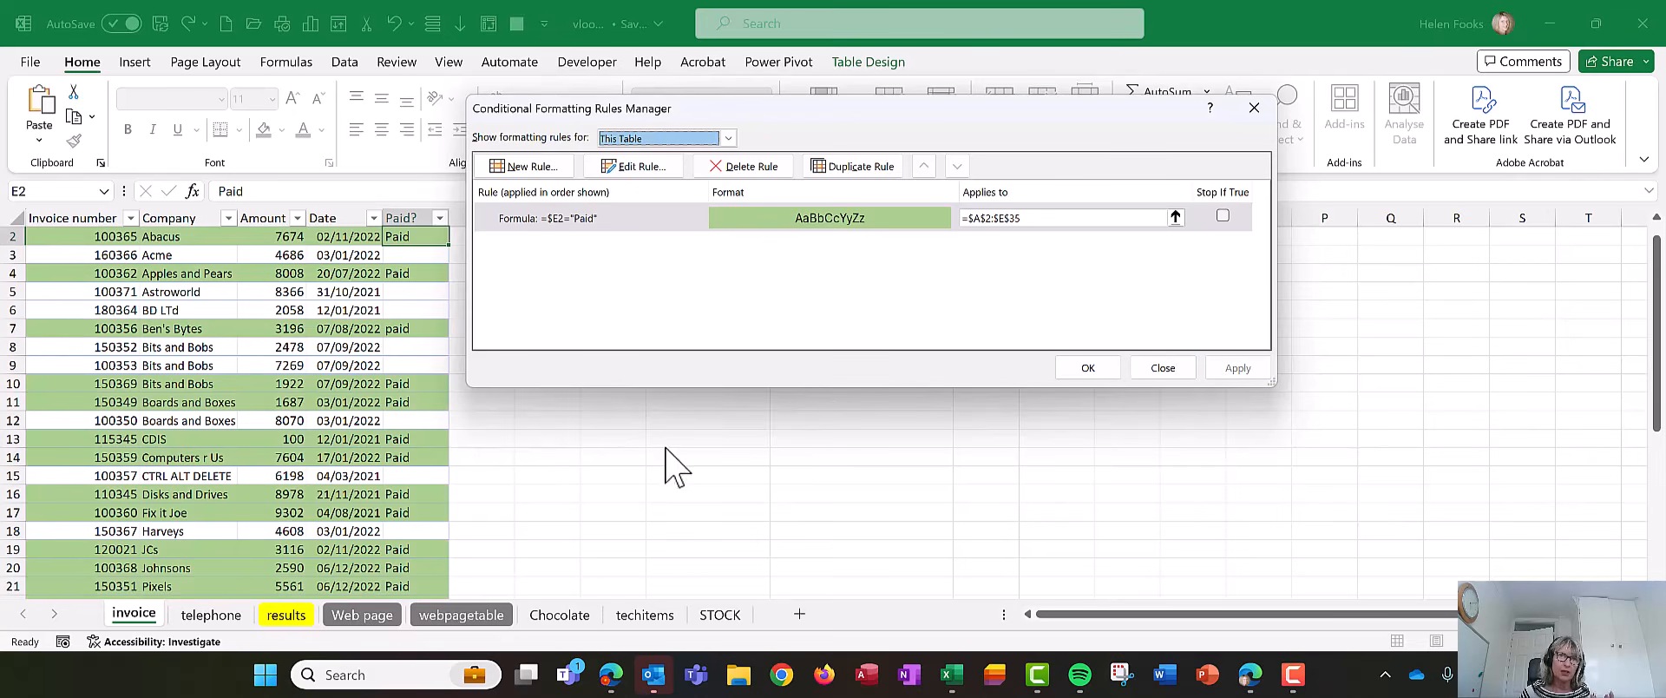
{"action": "left_click", "coordinate": [1082, 370]}
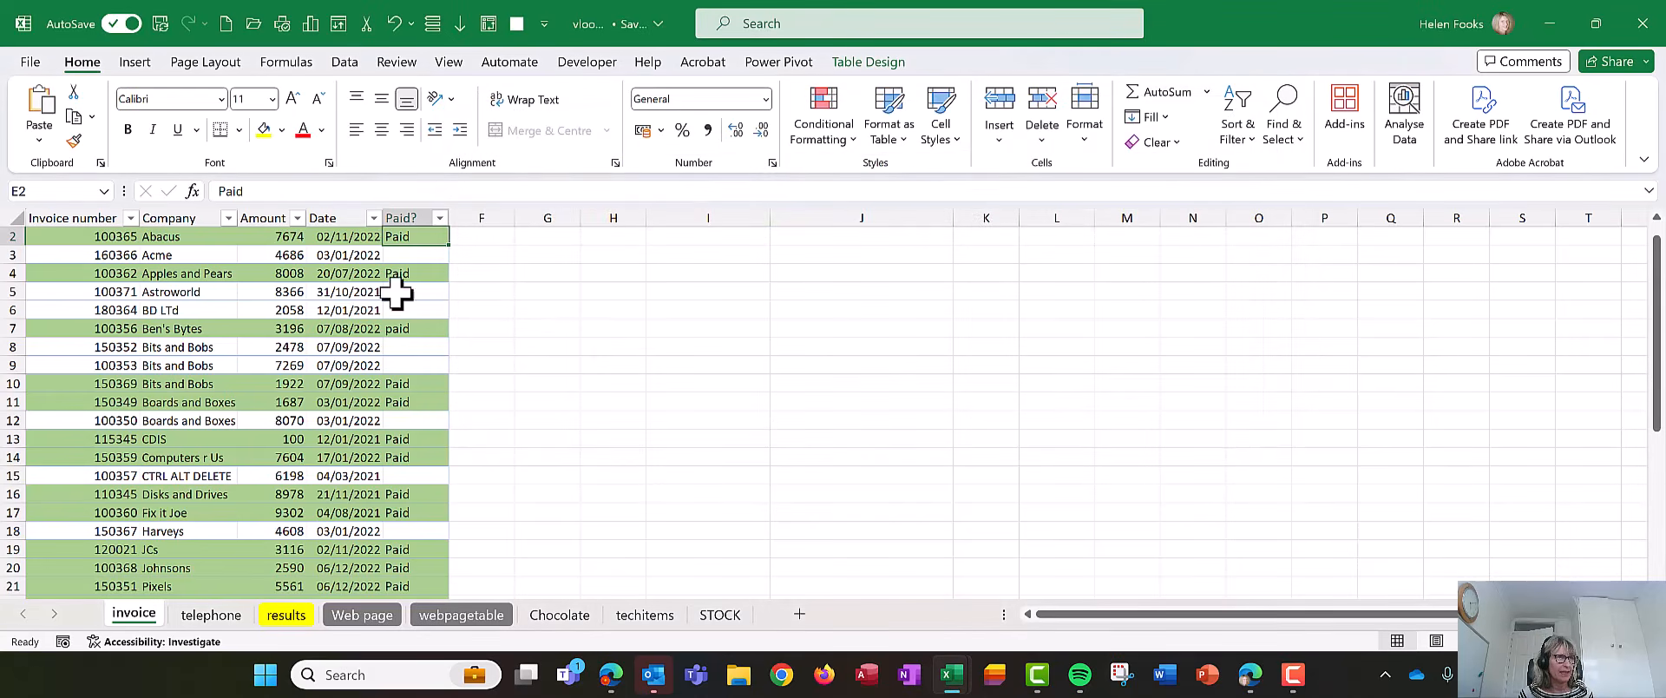
Step: Clear the Paid? entries for the Boards and Boxes invoice in row 11 and the Bits and Bobs invoice in row 10
{"action": "left_click", "coordinate": [406, 401]}
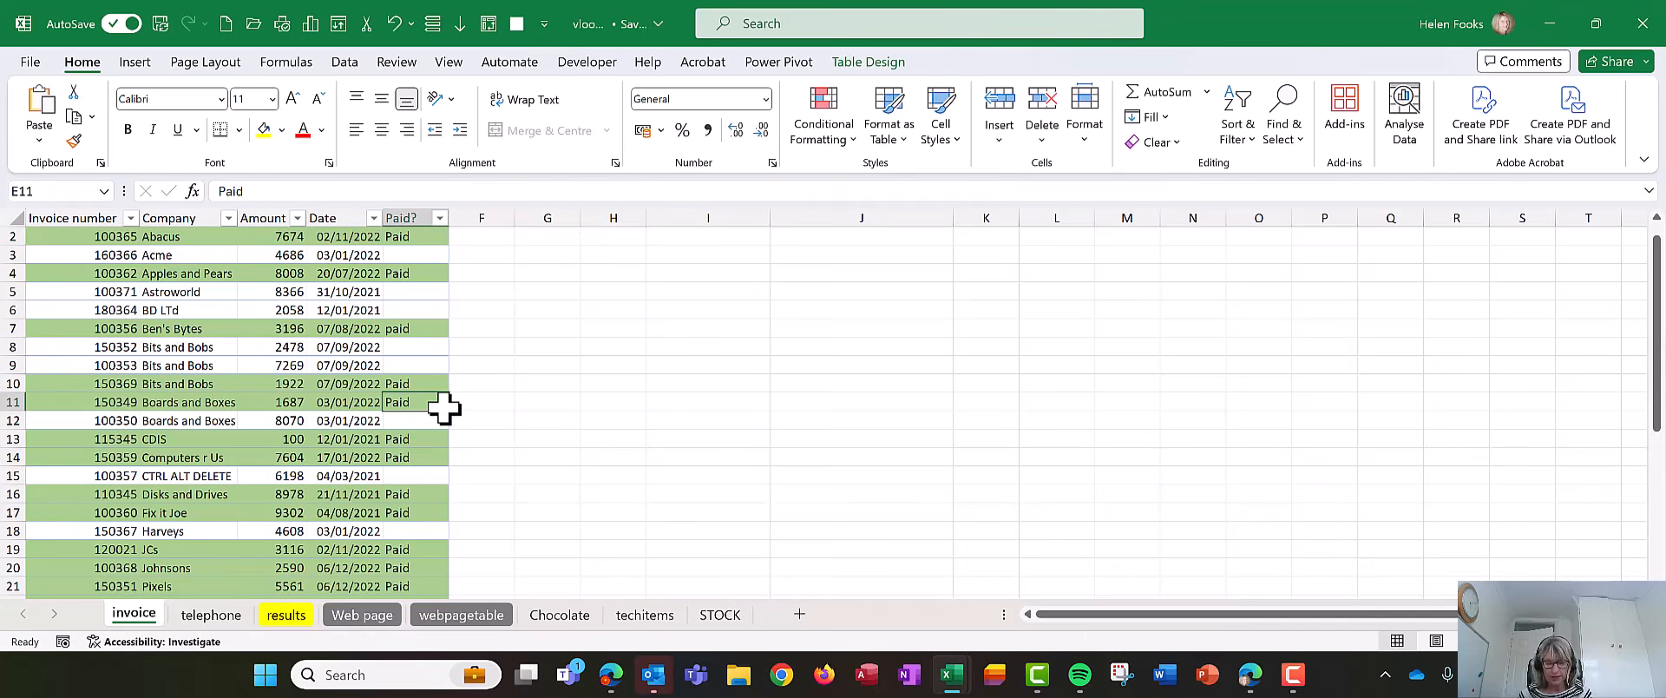
{"action": "key", "text": "Delete"}
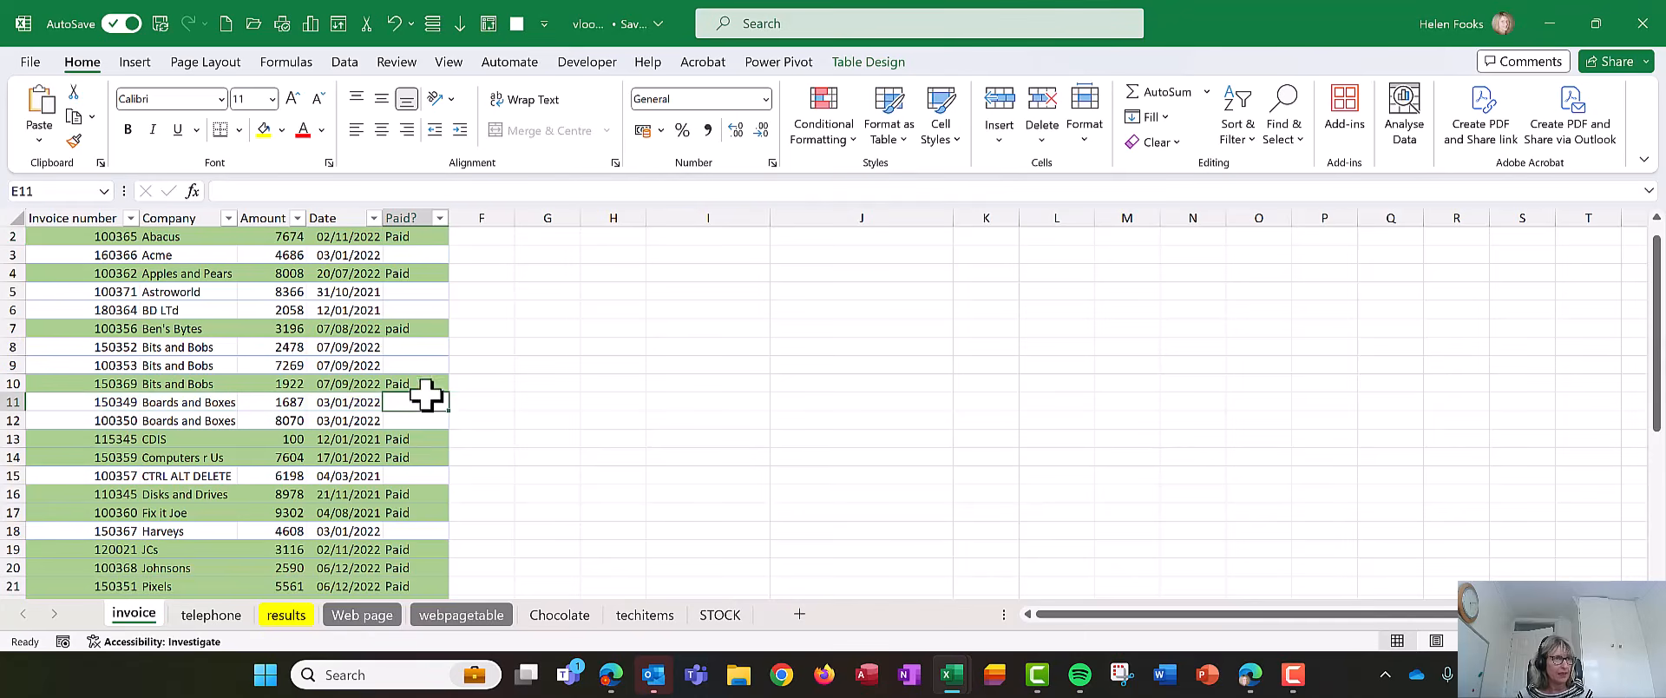
{"action": "left_click", "coordinate": [408, 378]}
{"action": "key", "text": "Delete"}
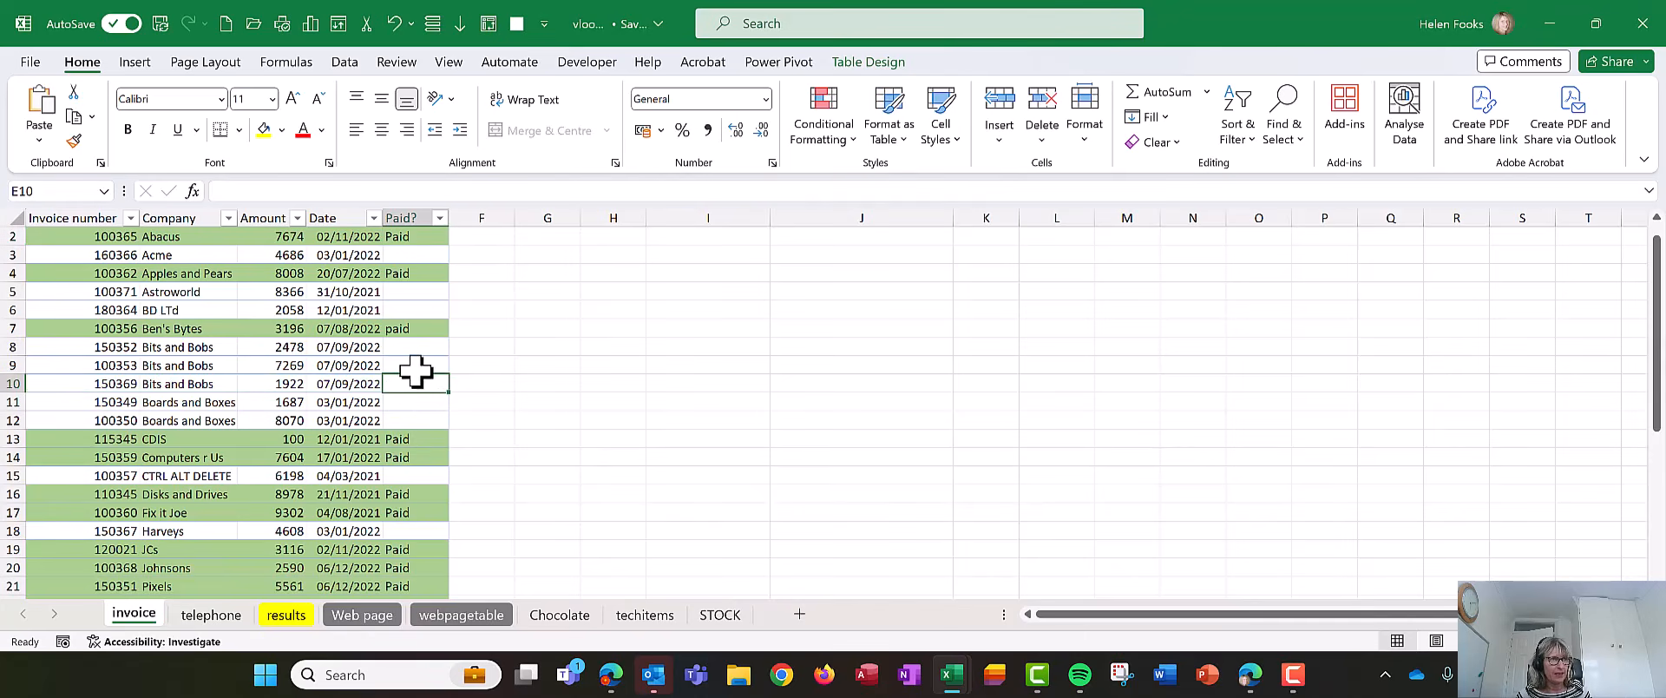
Step: Mark the two Bits and Bobs invoices in rows 9 and 10 as "Paid" in the Paid? column
{"action": "left_click", "coordinate": [415, 368]}
{"action": "type", "text": "paid"}
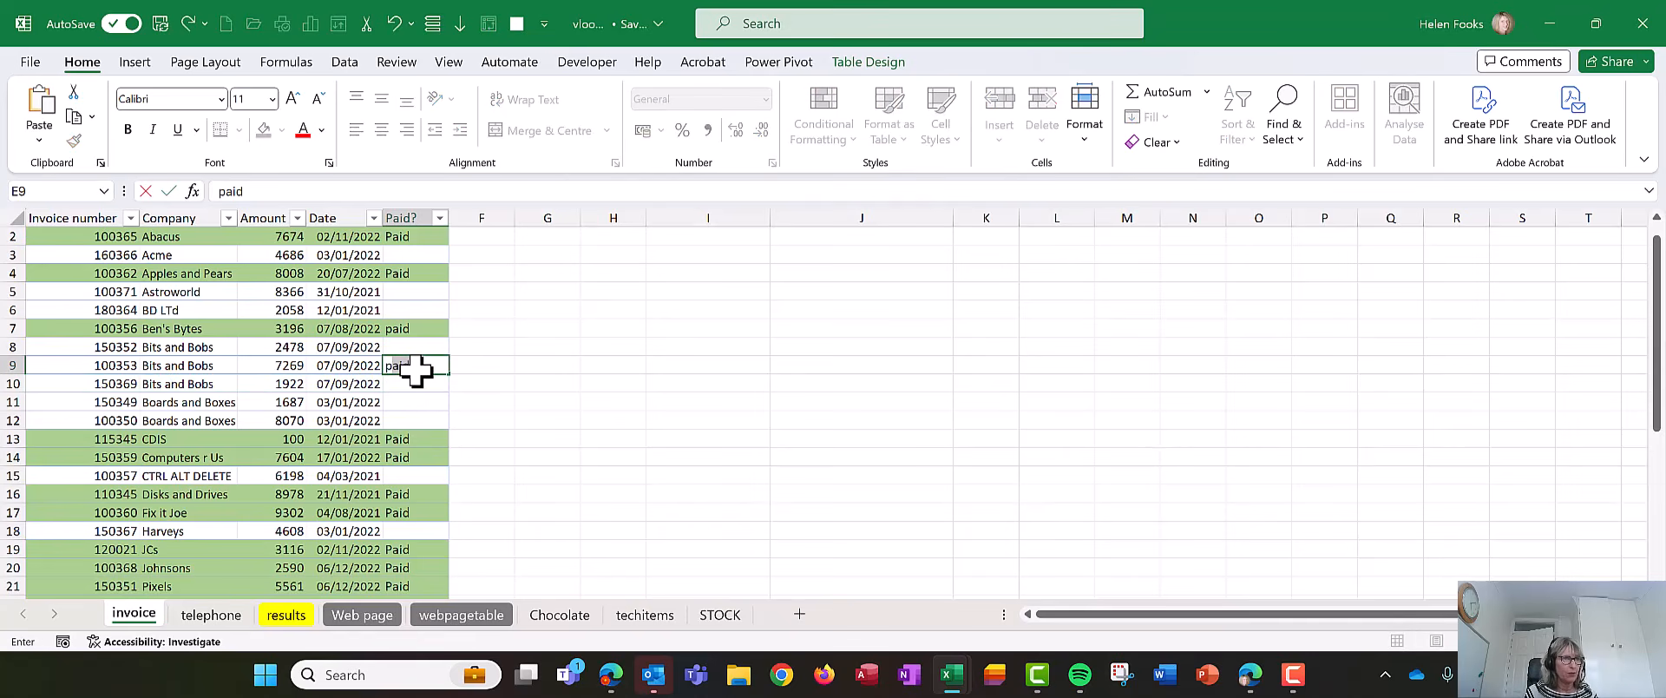
{"action": "key", "text": "Return"}
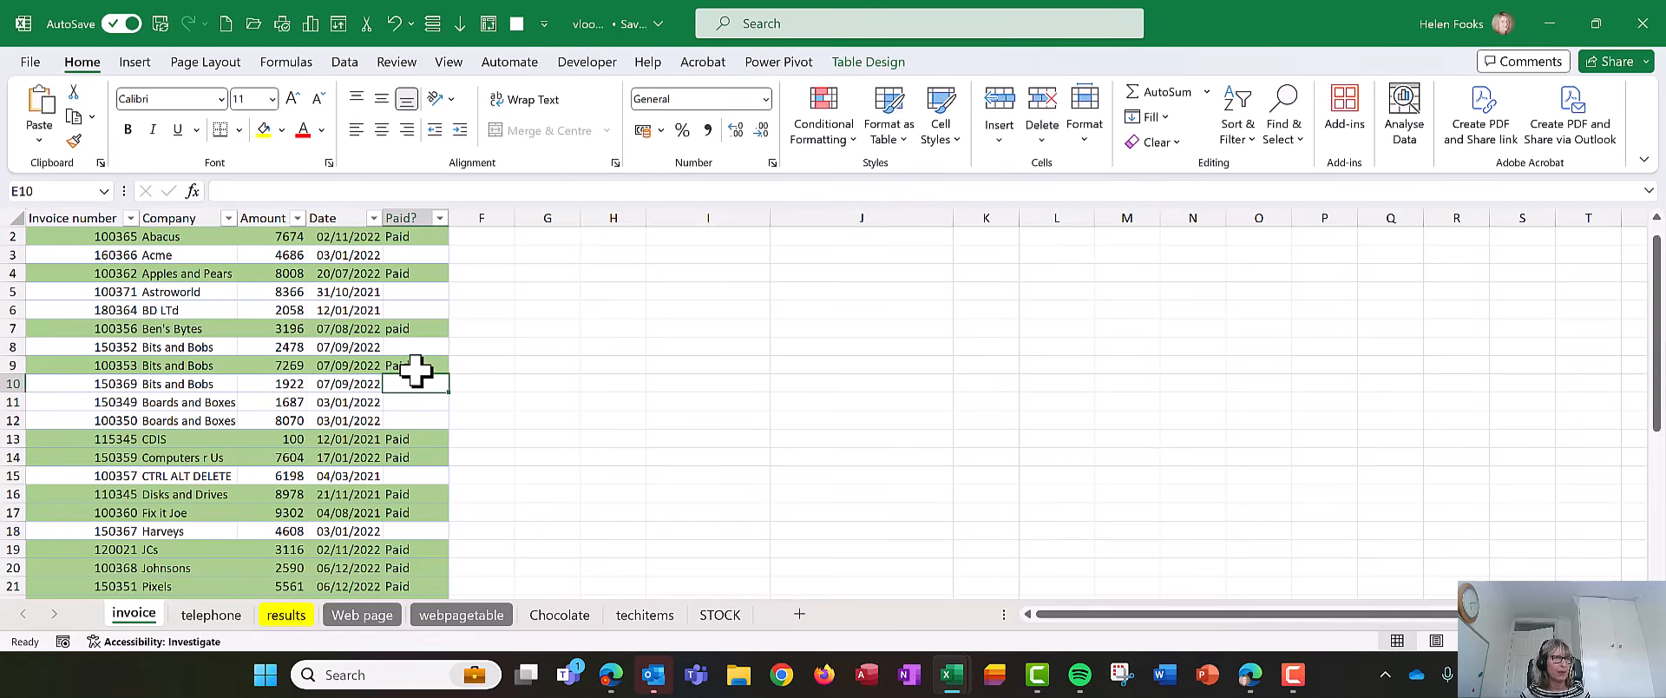
{"action": "type", "text": "paid"}
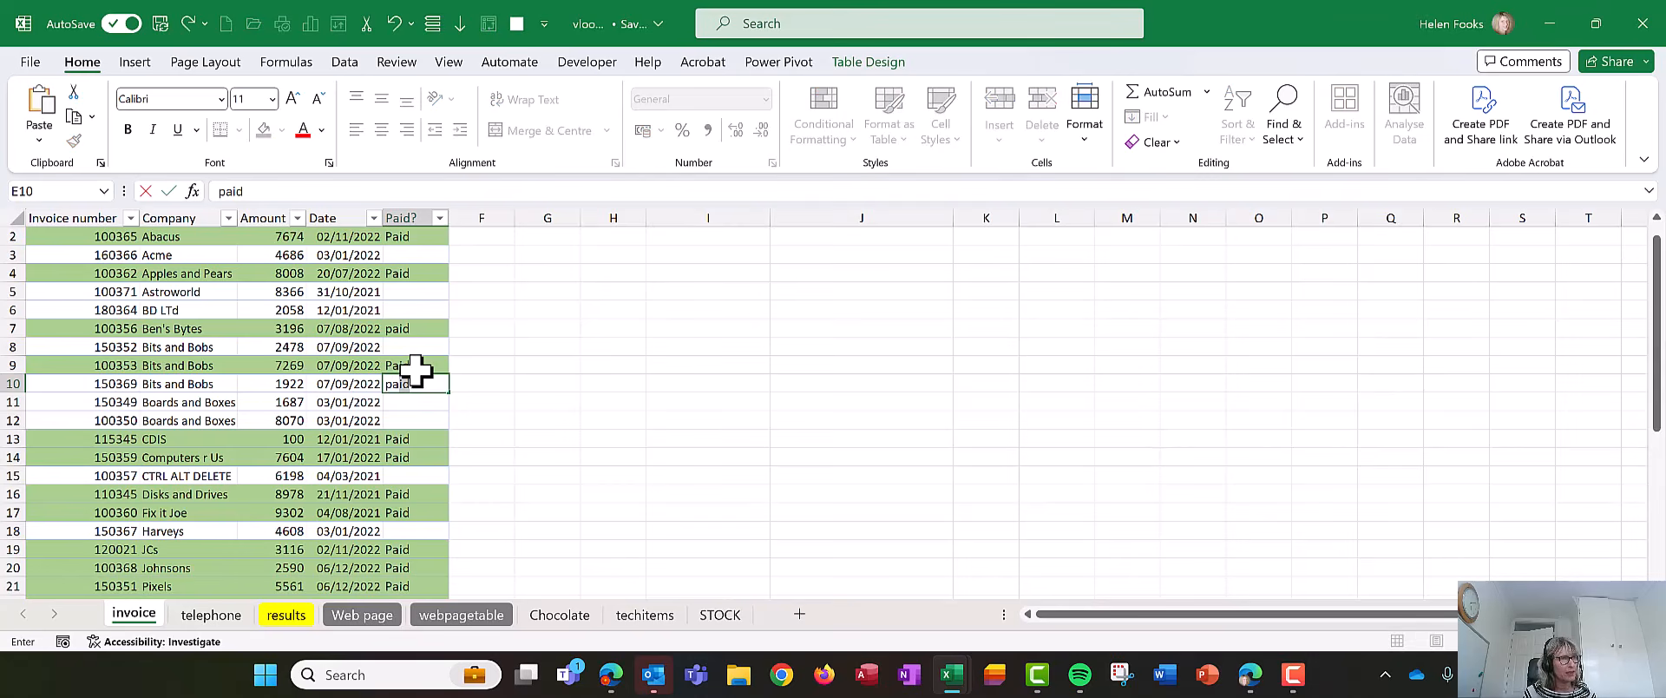
{"action": "key", "text": "Return"}
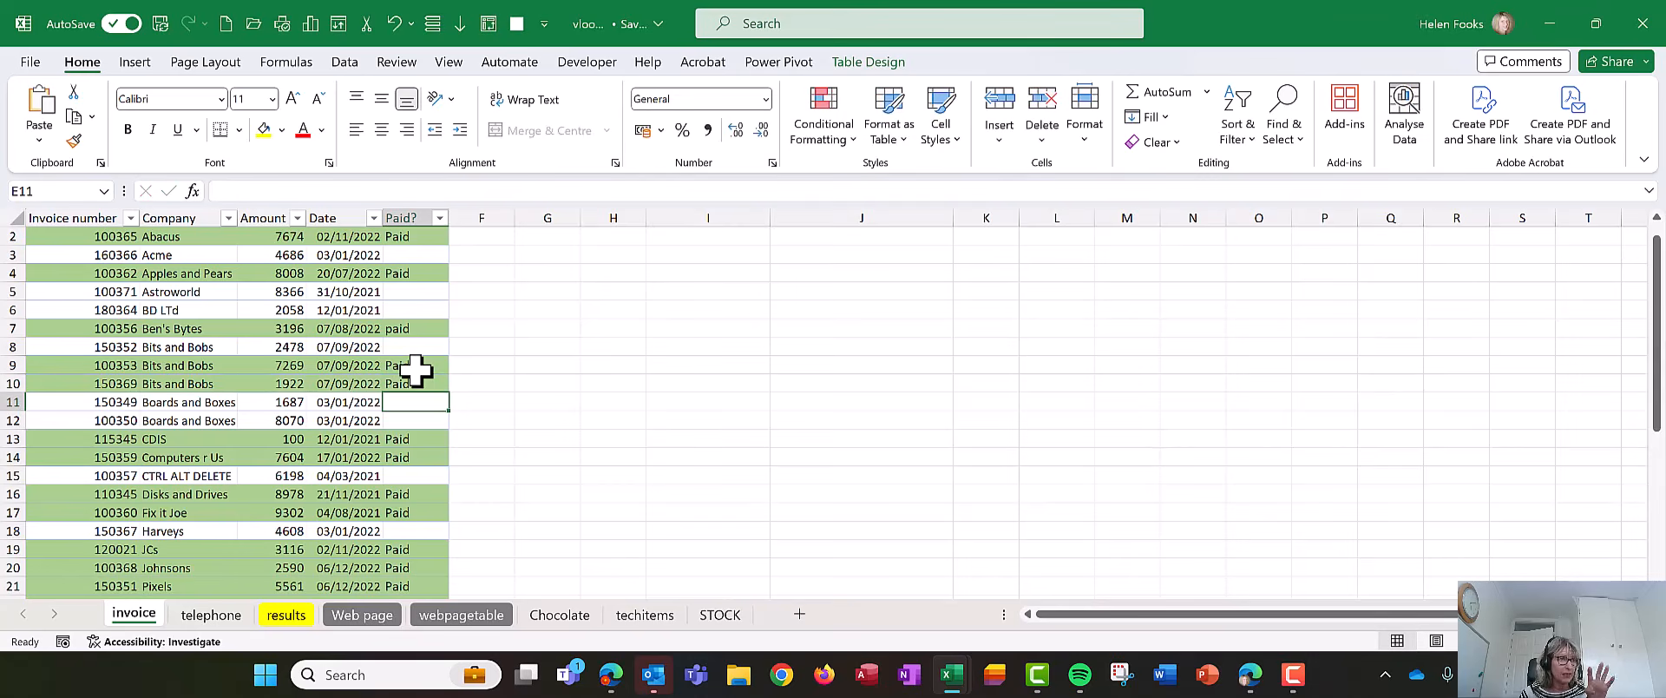
Step: Add a new row directly below the table's last row with invoice number 1000 and company ABC
{"action": "scroll", "coordinate": [418, 372], "scroll_direction": "down", "scroll_amount": 3}
{"action": "scroll", "coordinate": [421, 371], "scroll_direction": "down", "scroll_amount": 3}
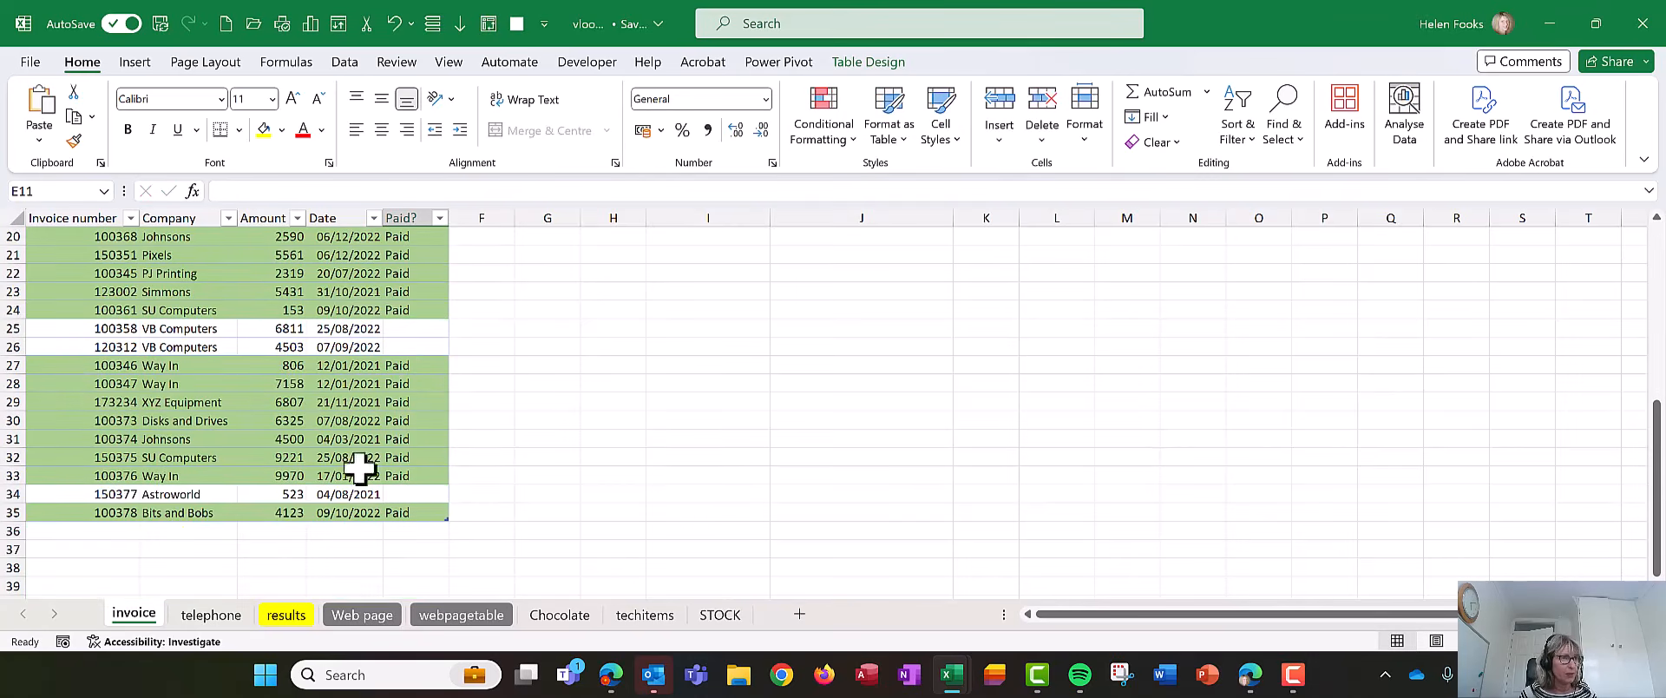
{"action": "left_click", "coordinate": [130, 531]}
{"action": "type", "text": "1000"}
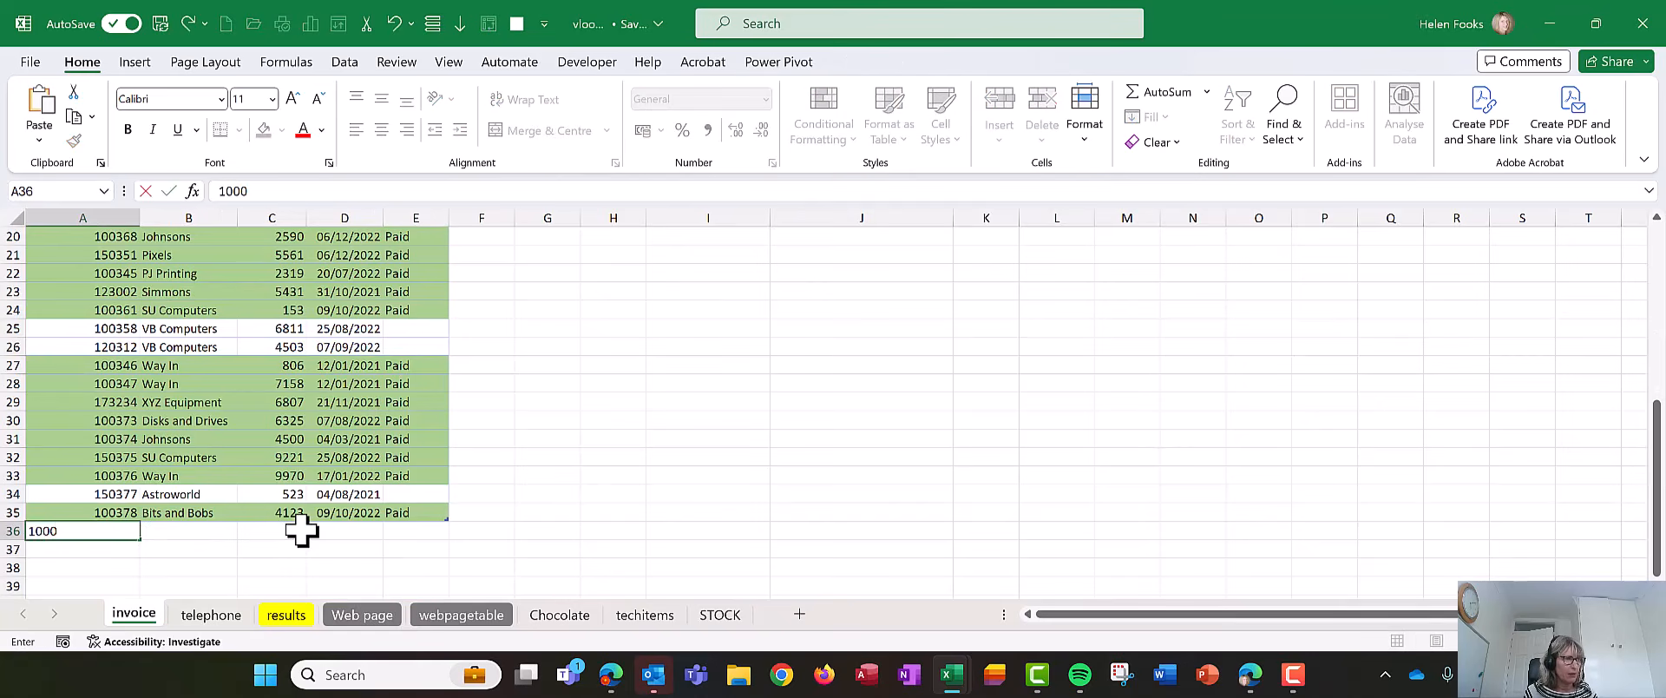
{"action": "key", "text": "Tab"}
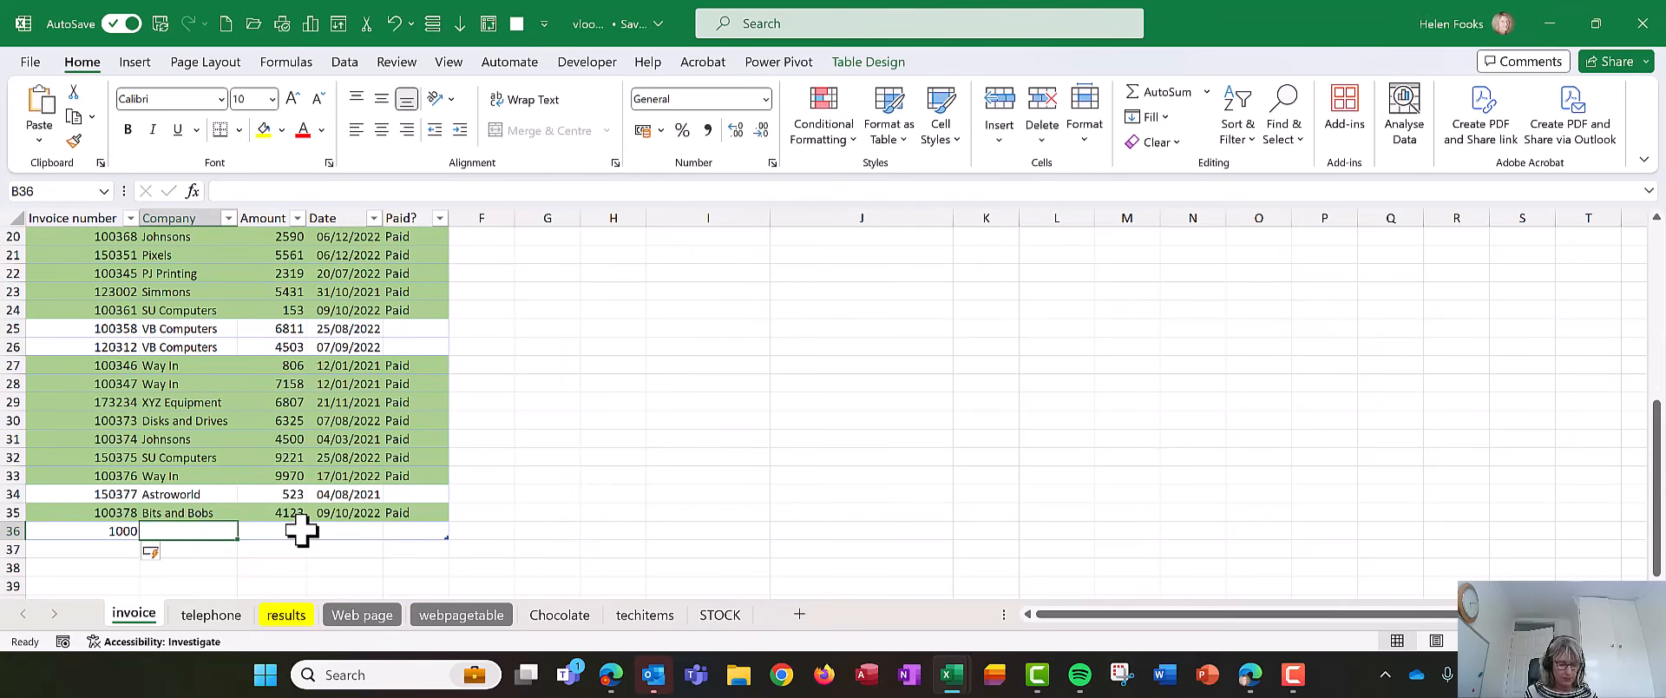
{"action": "type", "text": "ABC"}
{"action": "key", "text": "Tab"}
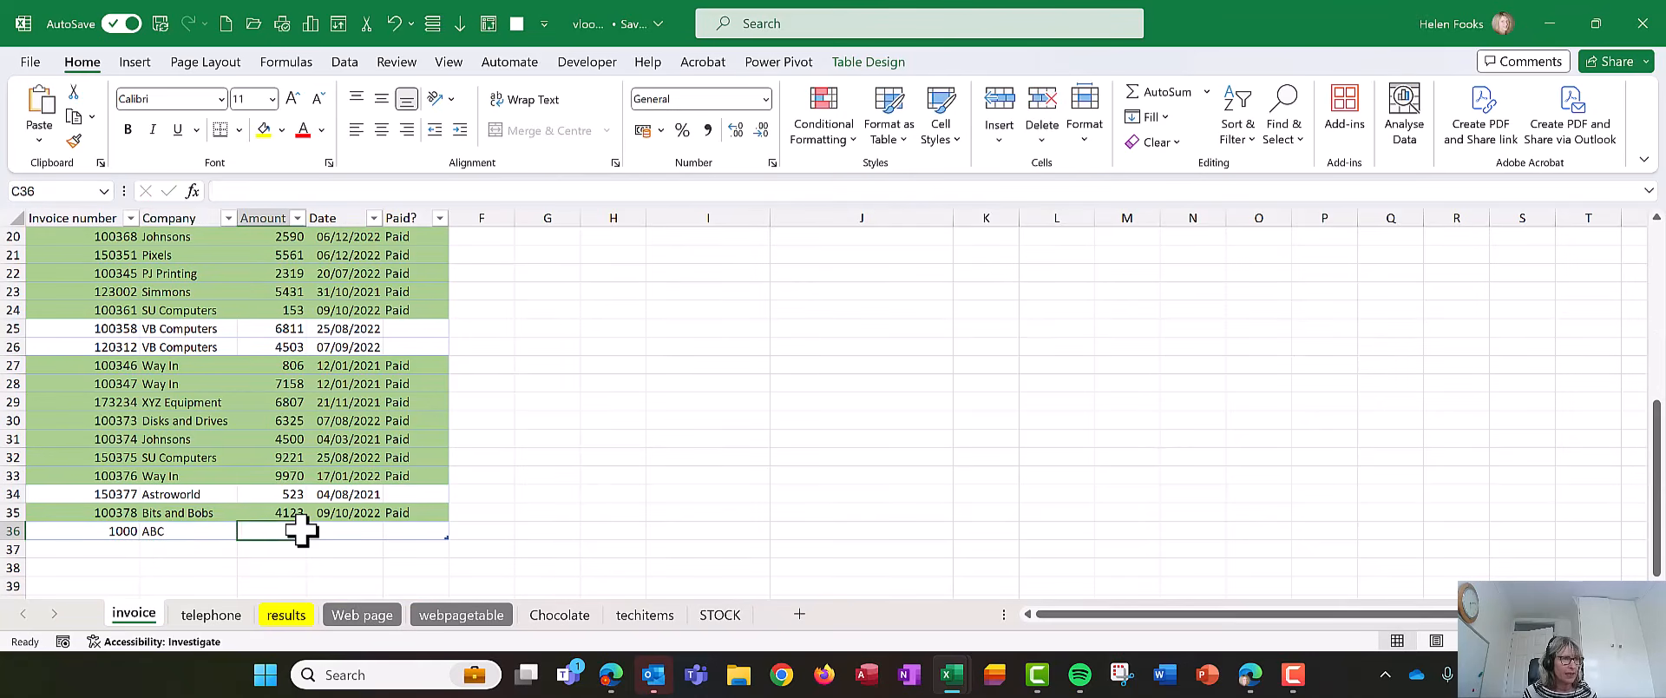
Step: Skip the new ABC row's amount, enter the current date, 03/04/2024, and mark the invoice as "Paid"
{"action": "key", "text": "Tab"}
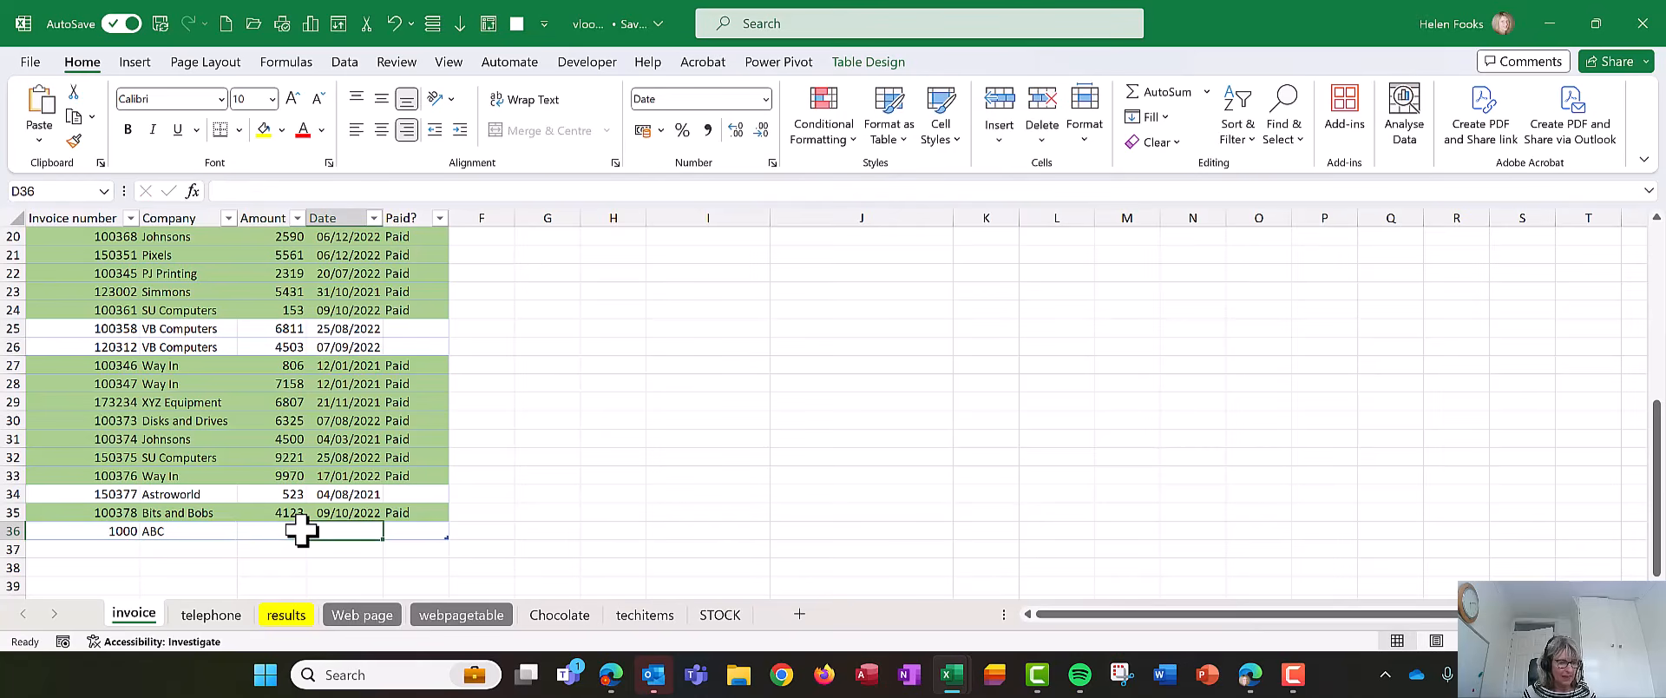
{"action": "key", "text": "ctrl+semicolon"}
{"action": "key", "text": "Tab"}
{"action": "type", "text": "paid"}
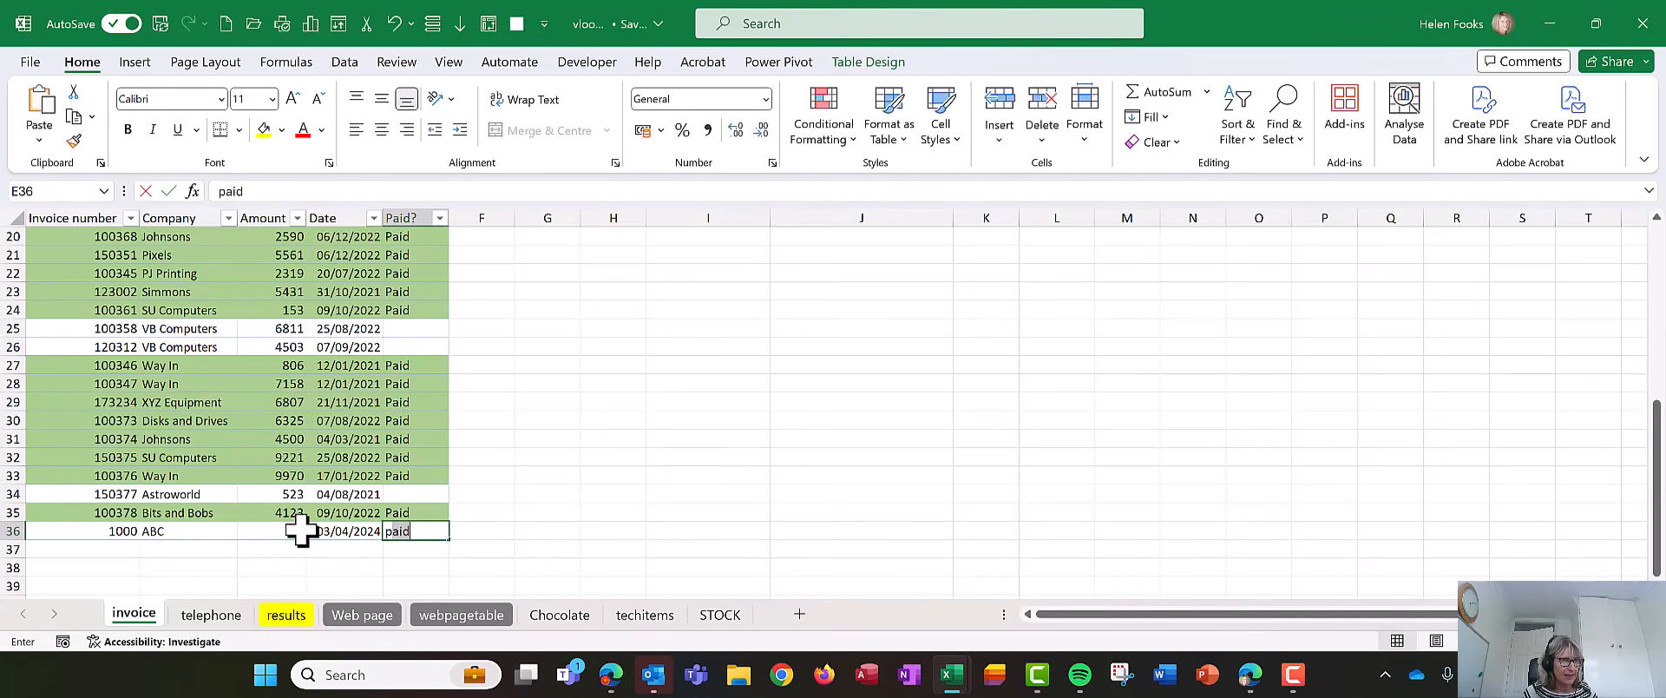
{"action": "key", "text": "Up"}
{"action": "key", "text": "Up"}
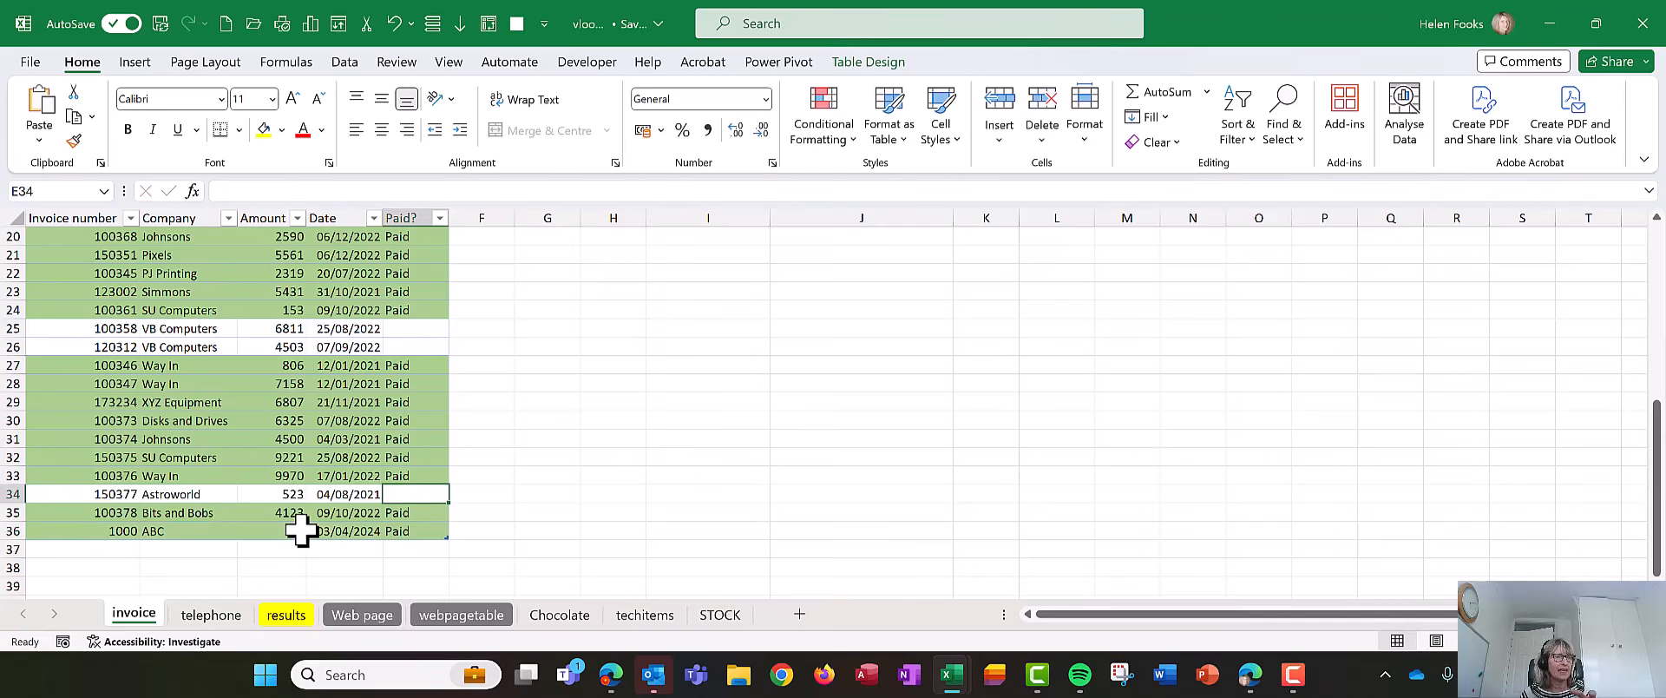